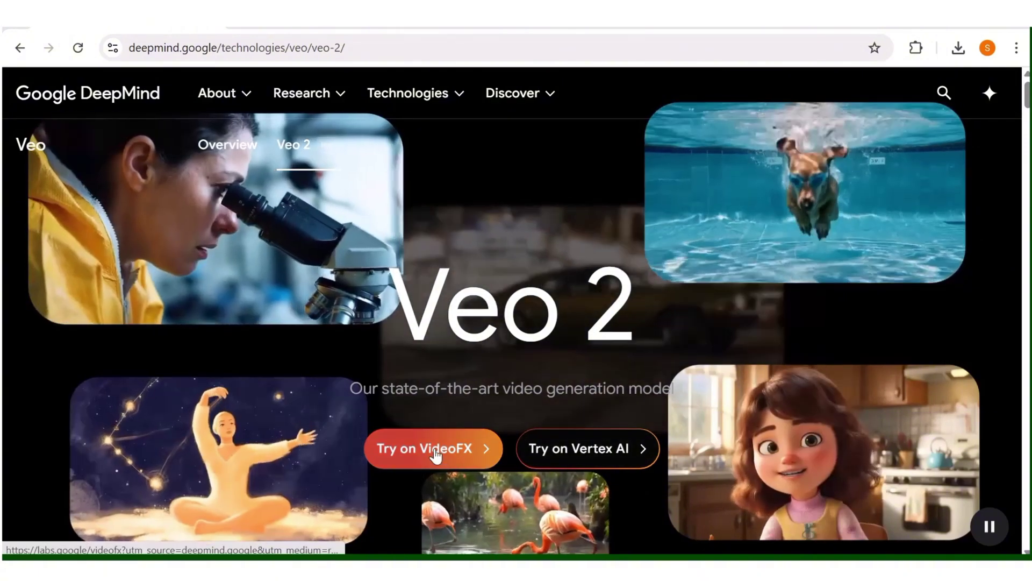
From the Veo 2 page, go to try Veo 2 in VideoFX
{"action": "left_click", "coordinate": [437, 453]}
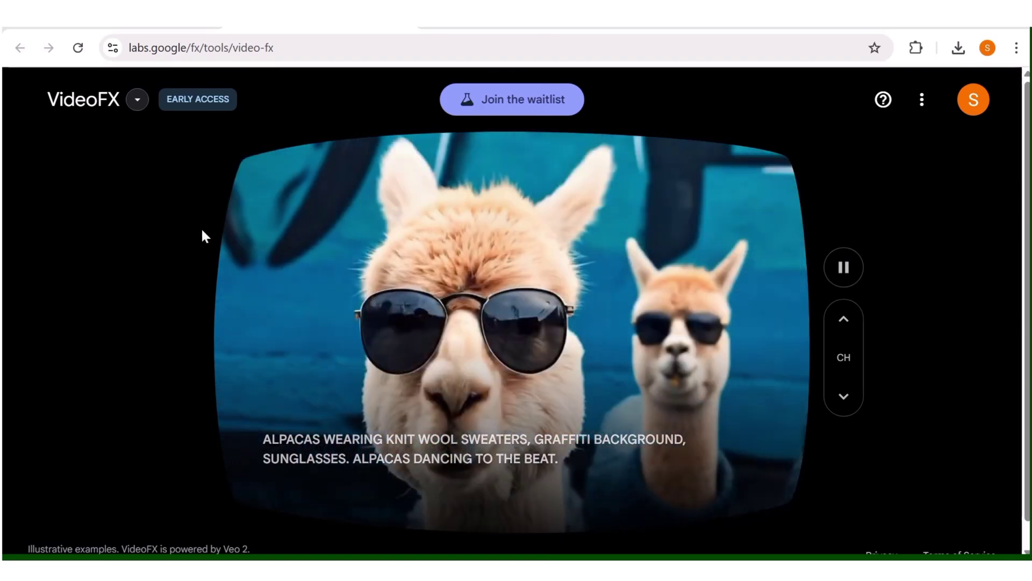
Switch from VideoFX to the ImageFX image generator through the Labs tools menu
{"action": "left_click", "coordinate": [138, 100]}
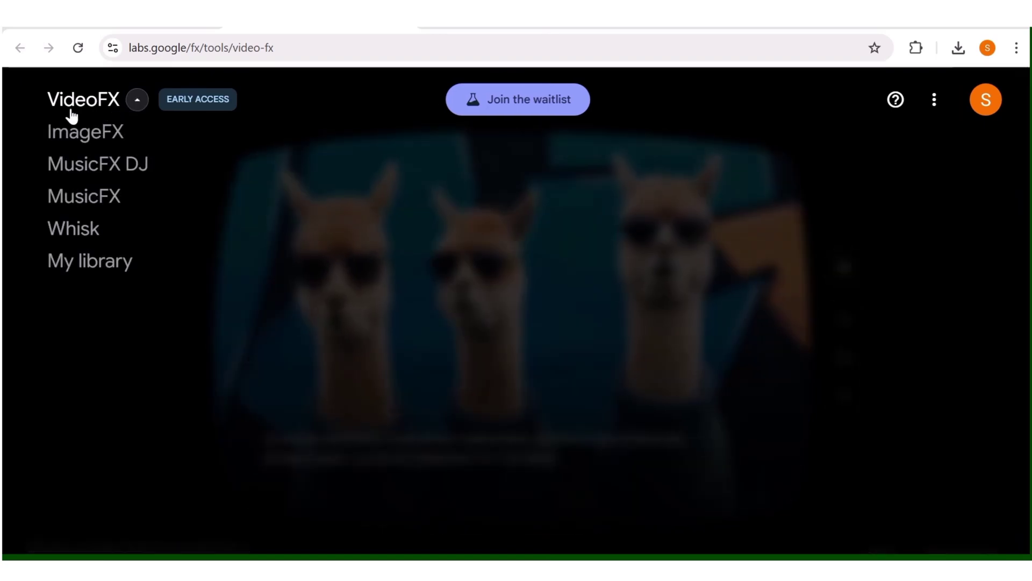
{"action": "left_click", "coordinate": [88, 141]}
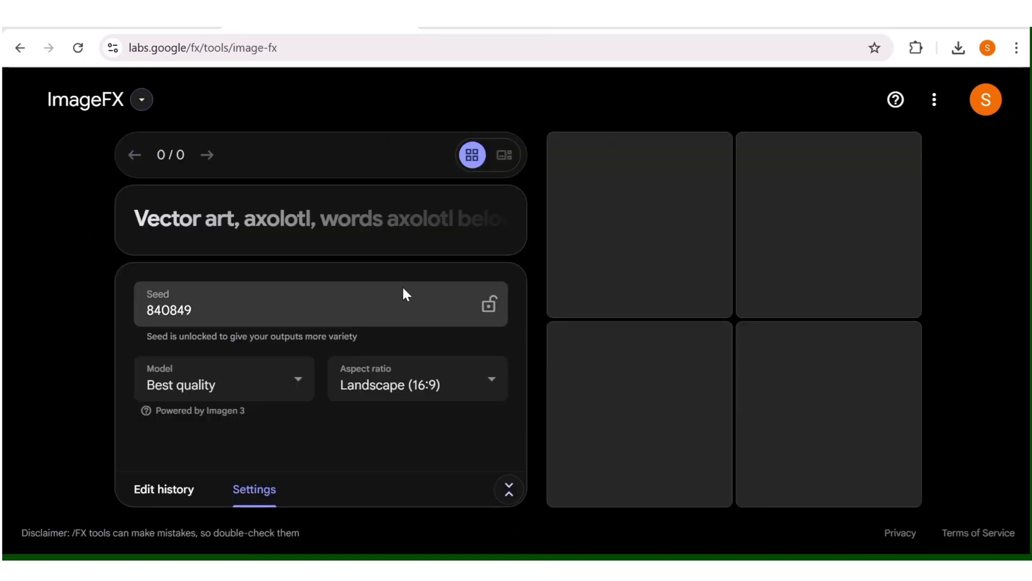
Paste the young-woman-on-a-rooftop-at-sunset prompt into ImageFX and reveal the generation settings
{"action": "left_click", "coordinate": [320, 225]}
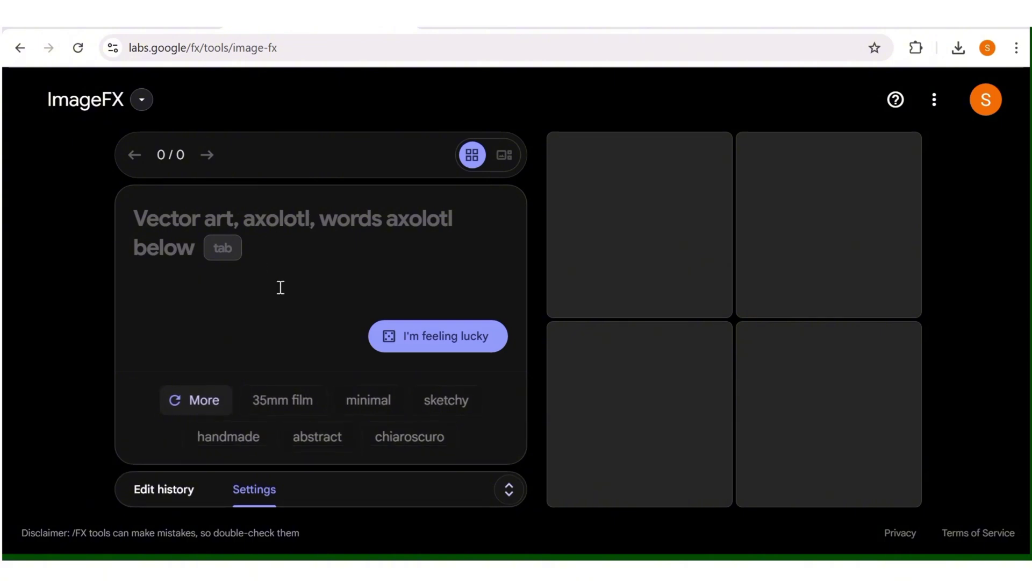
{"action": "right_click", "coordinate": [144, 218]}
{"action": "left_click", "coordinate": [203, 365]}
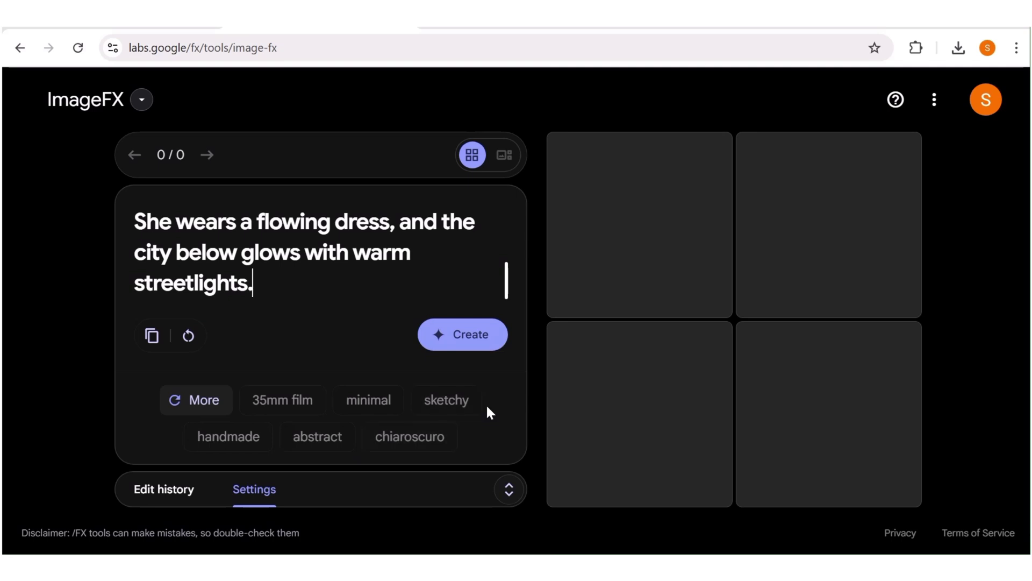
{"action": "left_click", "coordinate": [508, 490]}
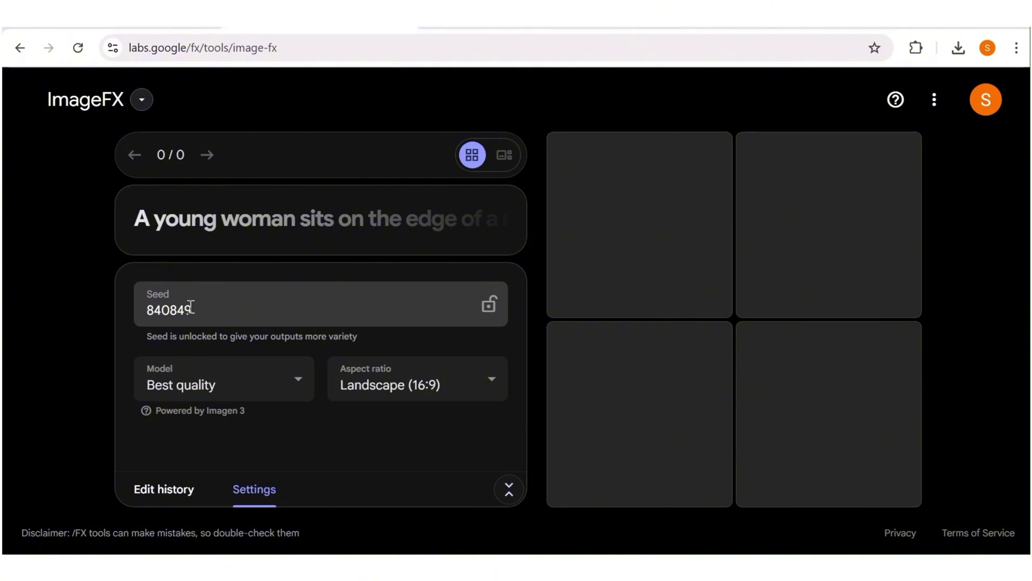
Toggle the seed lock off again, keep Best quality and Landscape (16:9), then hide settings
{"action": "left_click", "coordinate": [488, 305]}
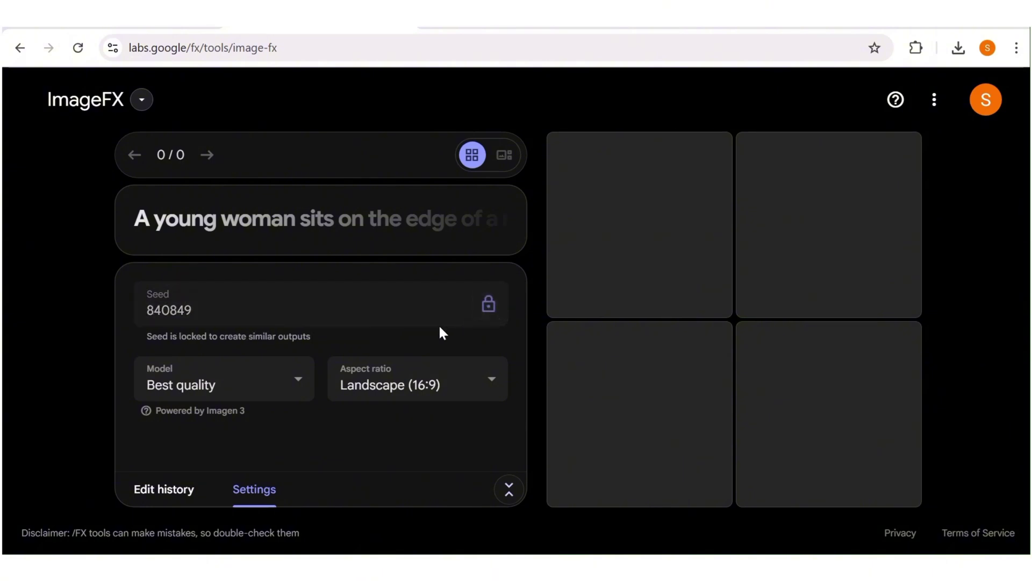
{"action": "left_click", "coordinate": [489, 308]}
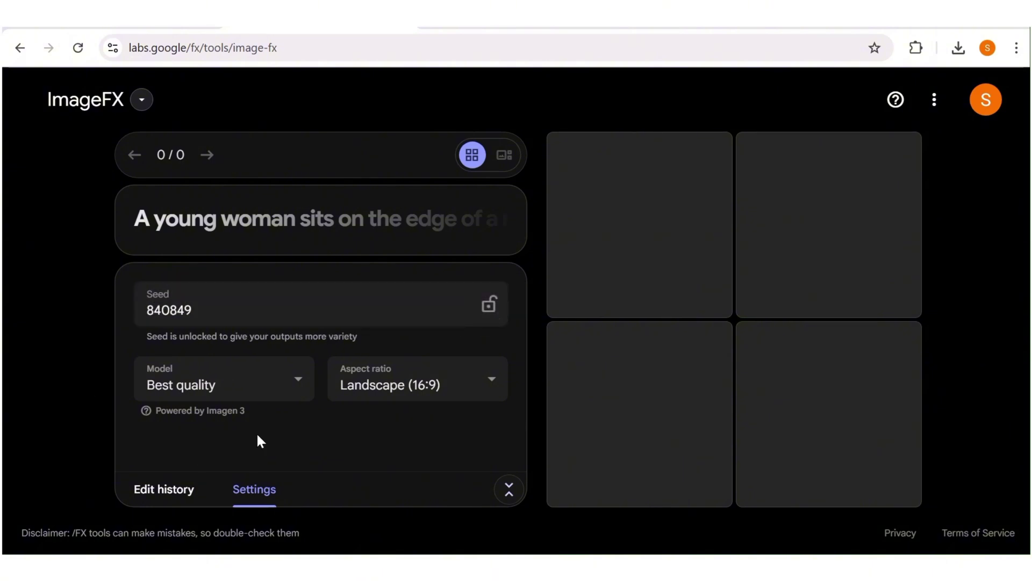
{"action": "left_click", "coordinate": [302, 381]}
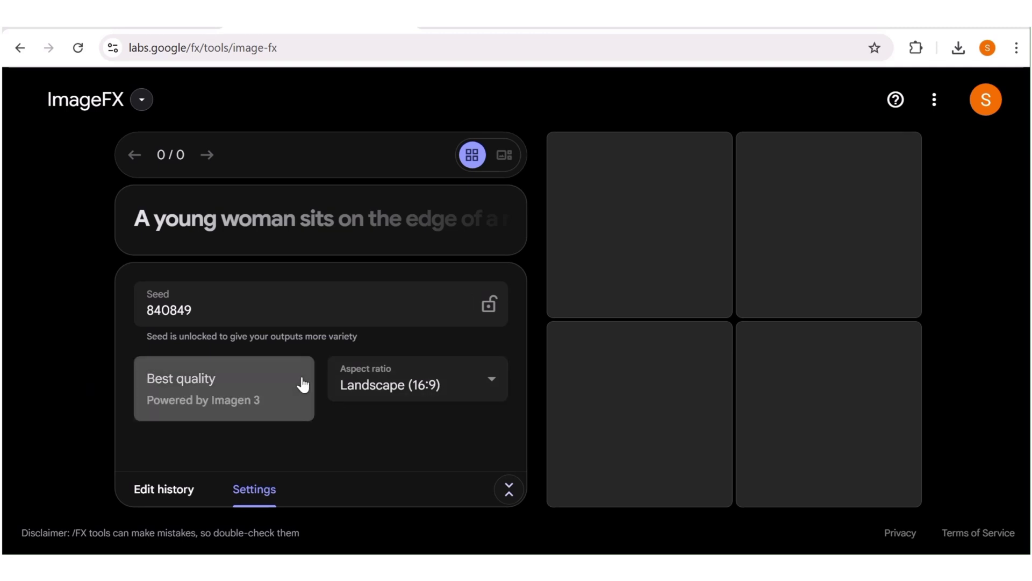
{"action": "left_click", "coordinate": [229, 387]}
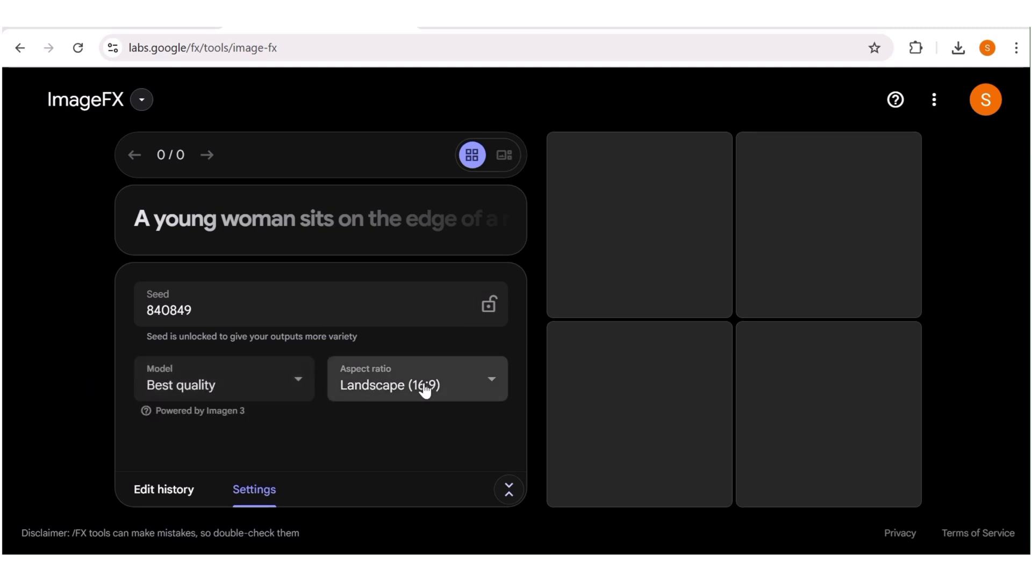
{"action": "left_click", "coordinate": [494, 385]}
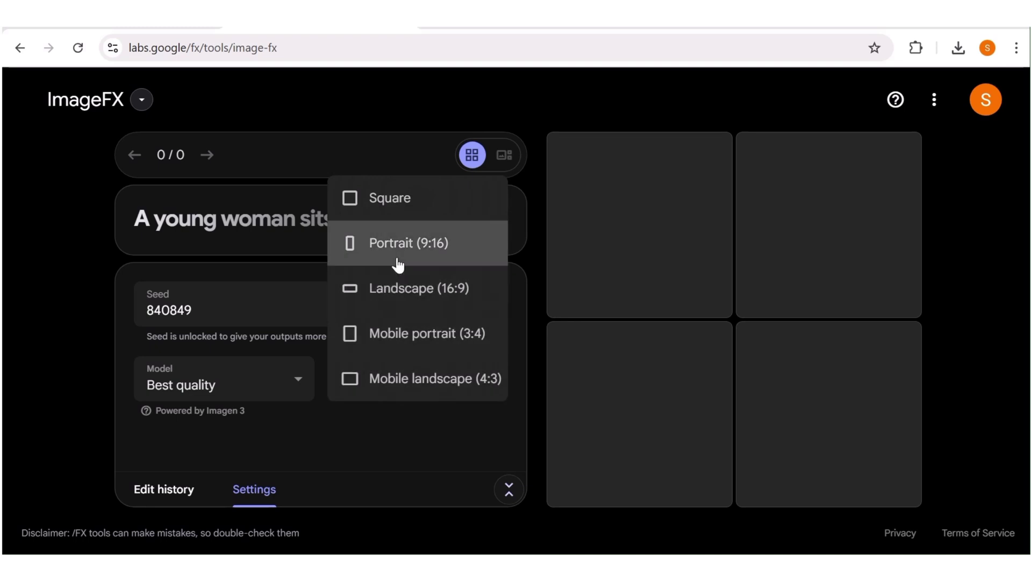
{"action": "left_click", "coordinate": [396, 289]}
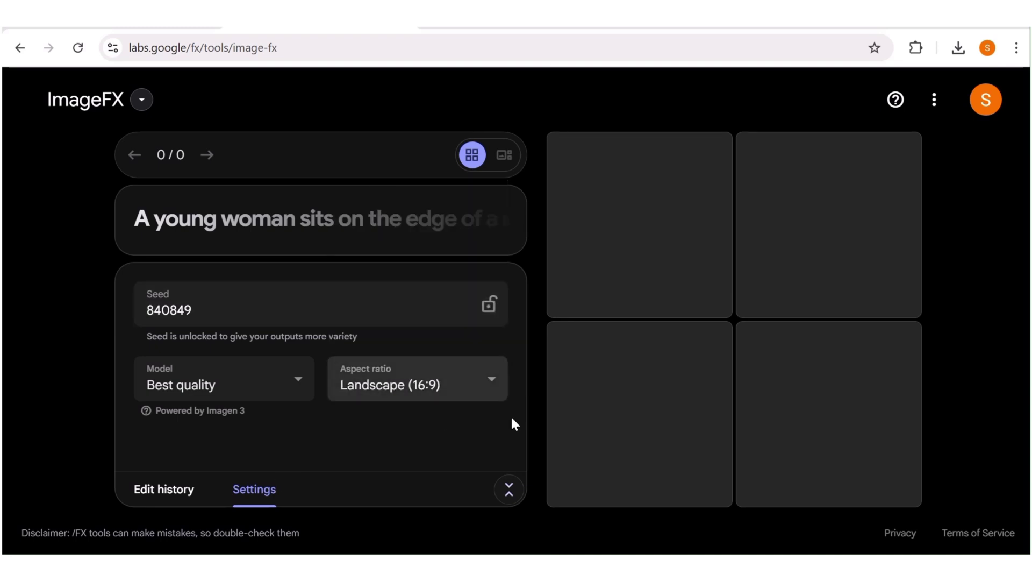
{"action": "left_click", "coordinate": [509, 489]}
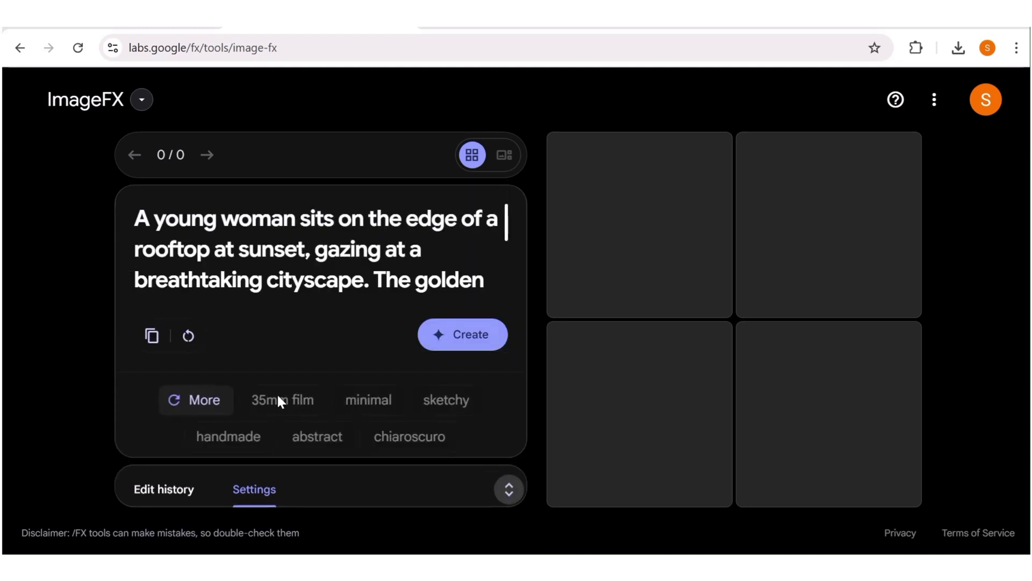
Generate the rooftop sunset images, view the result enlarged, and download it
{"action": "left_click", "coordinate": [460, 335]}
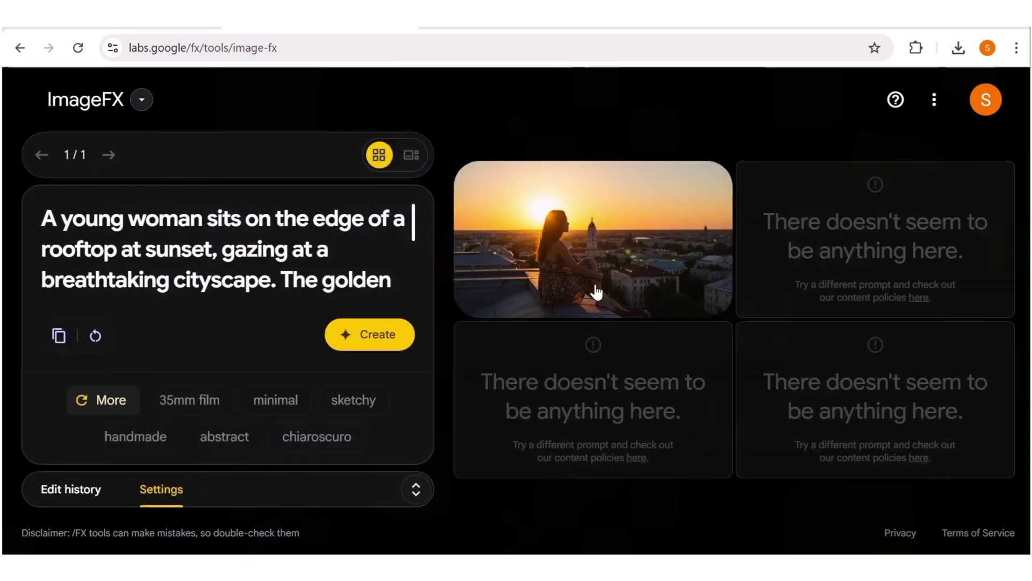
{"action": "mouse_move", "coordinate": [595, 292]}
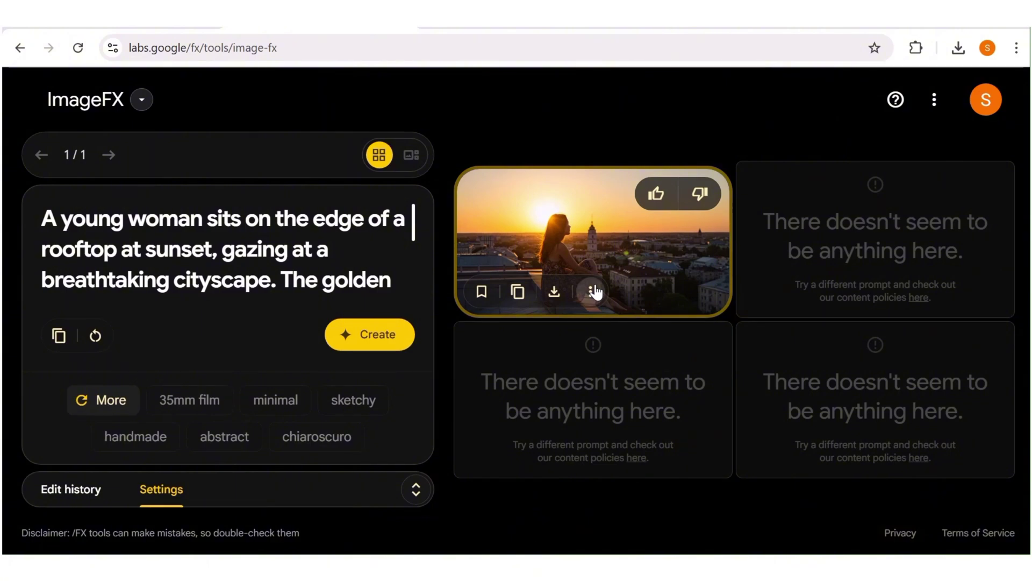
{"action": "left_click", "coordinate": [598, 277]}
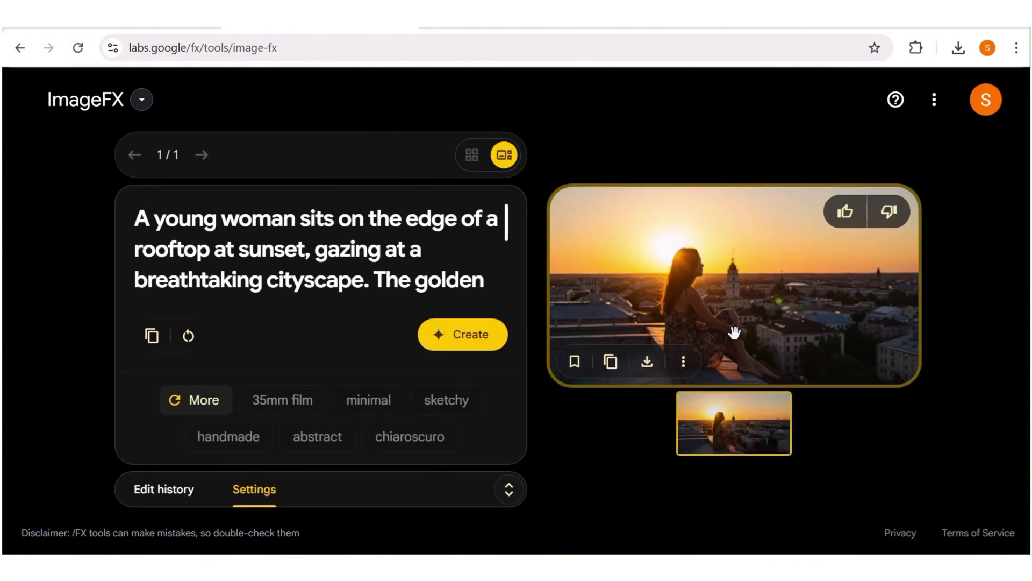
{"action": "left_click", "coordinate": [472, 155]}
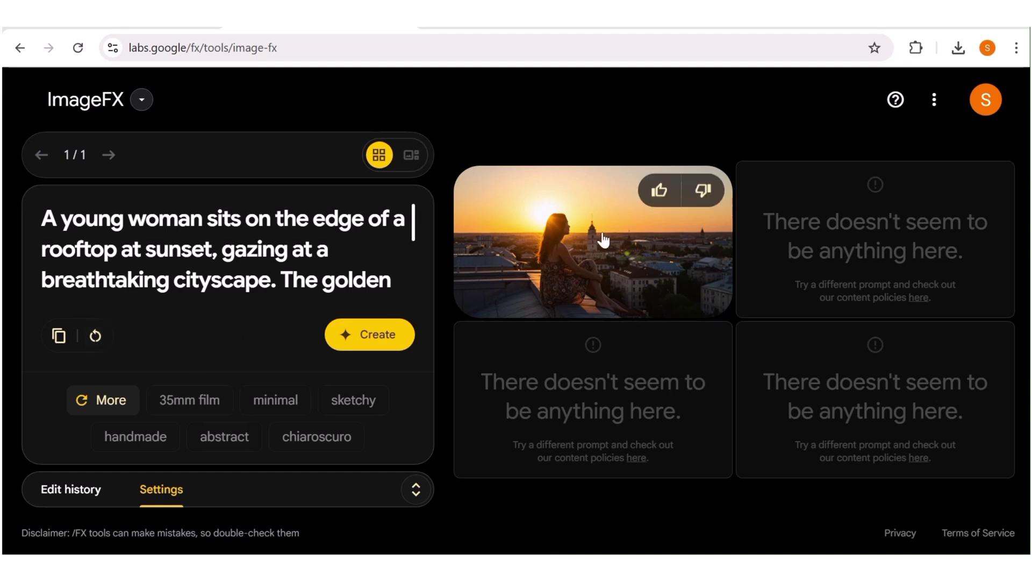
{"action": "left_click", "coordinate": [589, 253]}
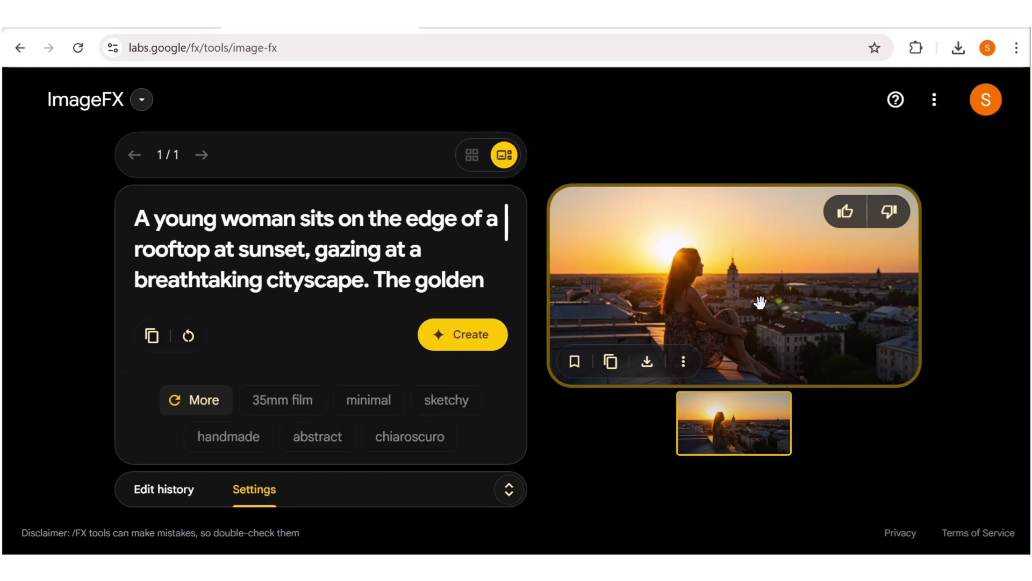
{"action": "left_click", "coordinate": [648, 363]}
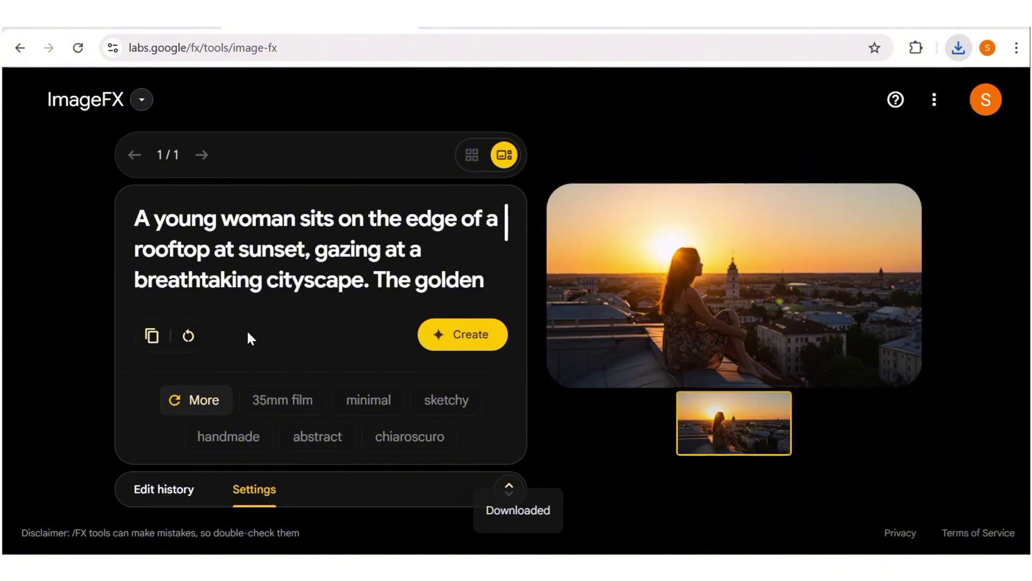
Replace the prompt with the curly-haired woman by a sunlit window and generate portraits
{"action": "left_click", "coordinate": [472, 156]}
{"action": "left_click", "coordinate": [108, 334]}
{"action": "right_click", "coordinate": [46, 198]}
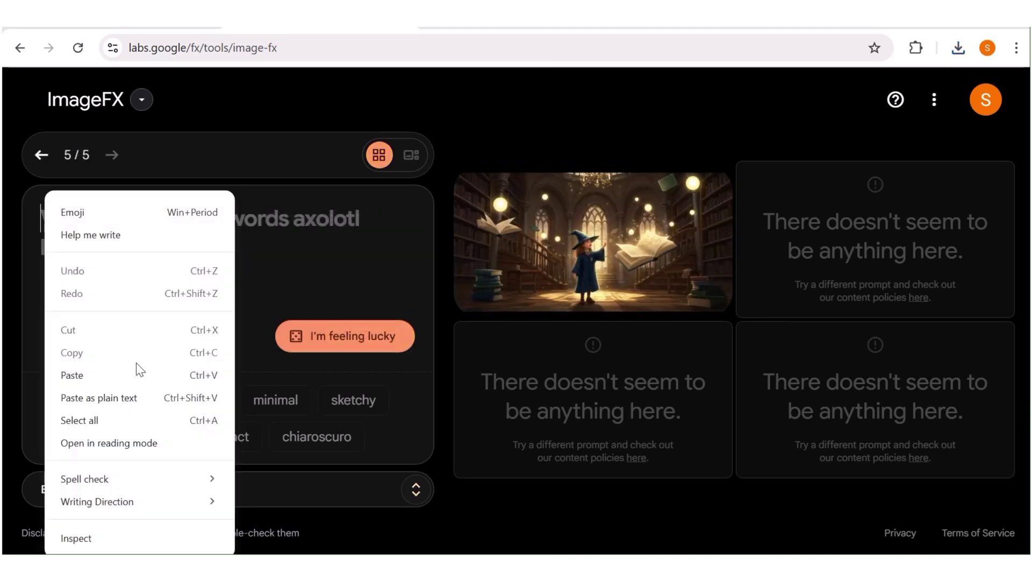
{"action": "left_click", "coordinate": [102, 377]}
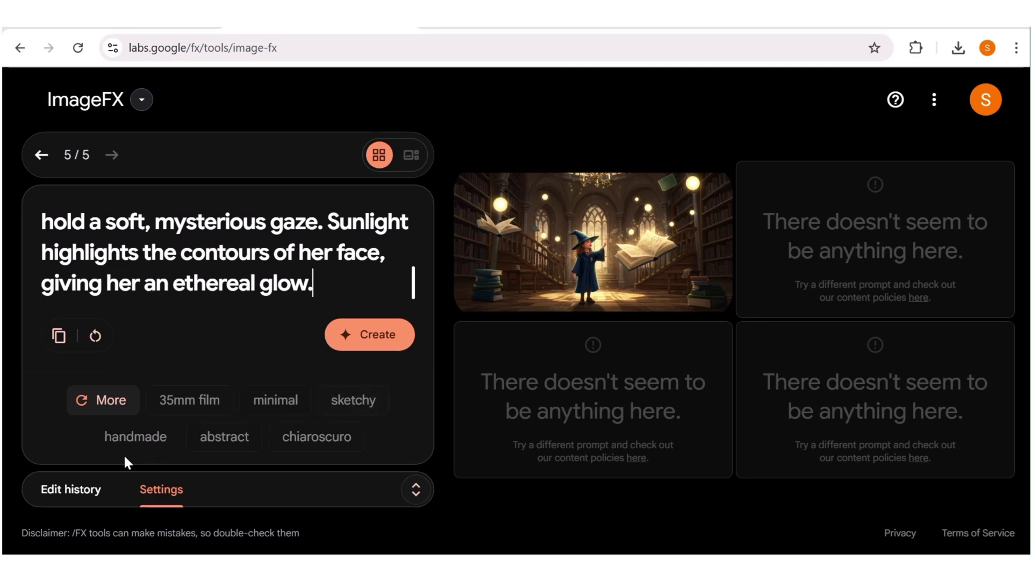
{"action": "left_click", "coordinate": [368, 334]}
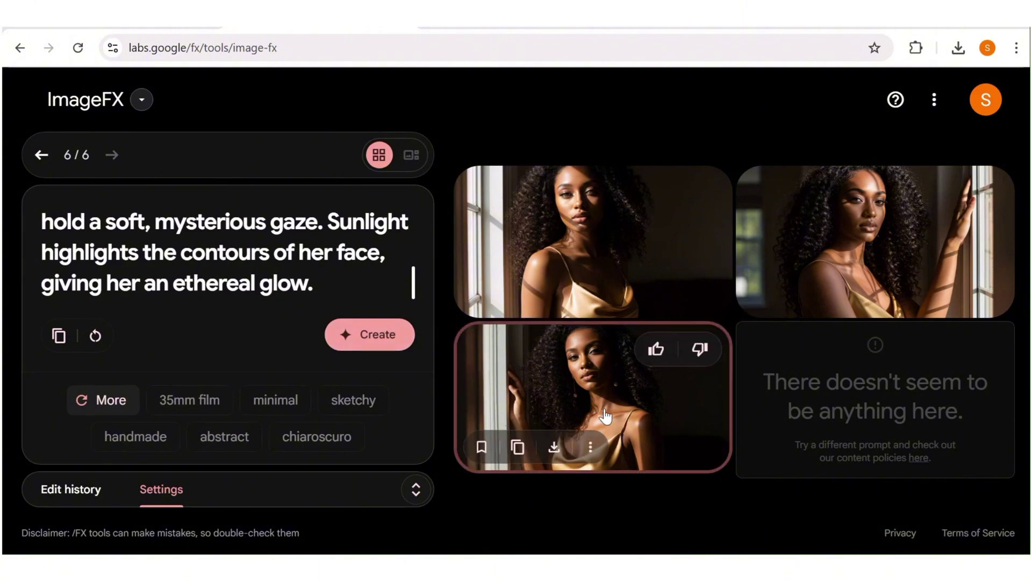
Browse the woman's sunlit window portraits enlarged, with the prompt box left empty
{"action": "left_click", "coordinate": [604, 413]}
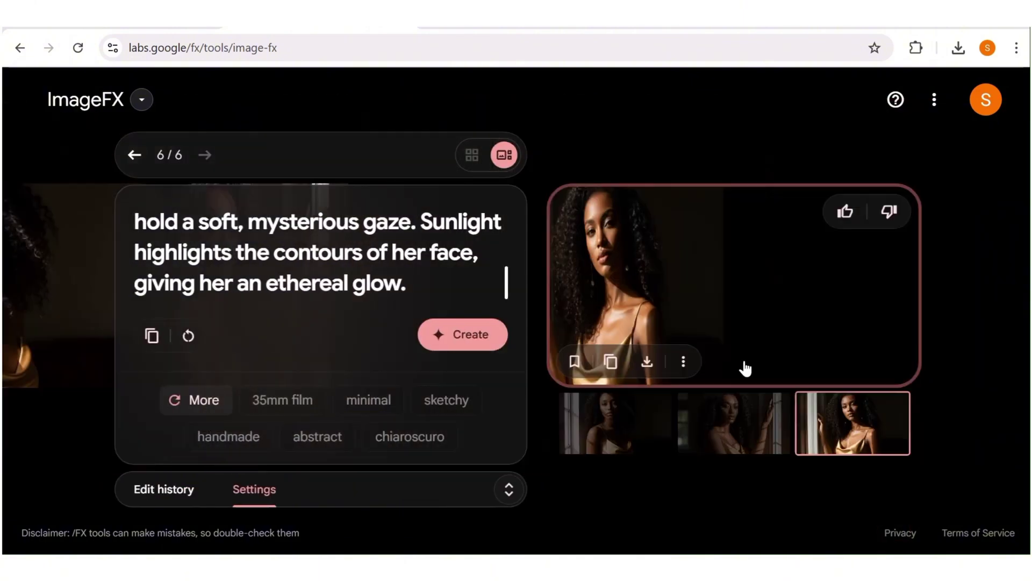
{"action": "left_click", "coordinate": [627, 437]}
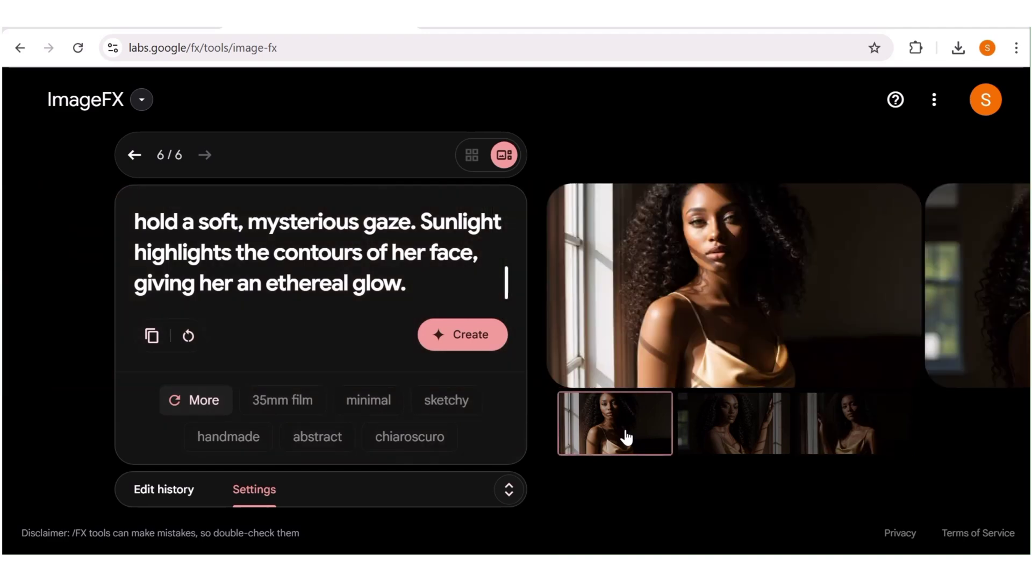
{"action": "left_click", "coordinate": [724, 430]}
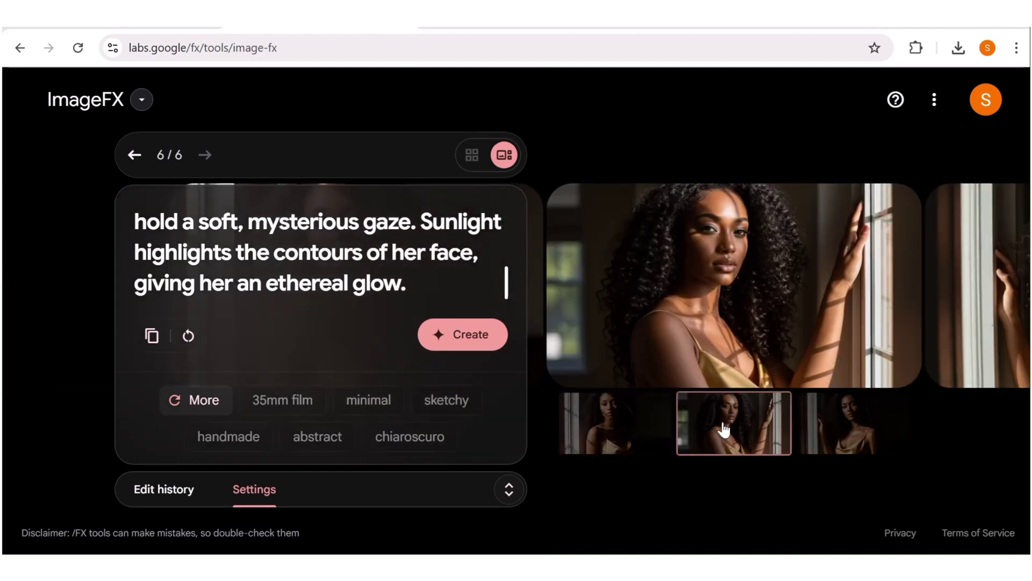
{"action": "right_click", "coordinate": [147, 215]}
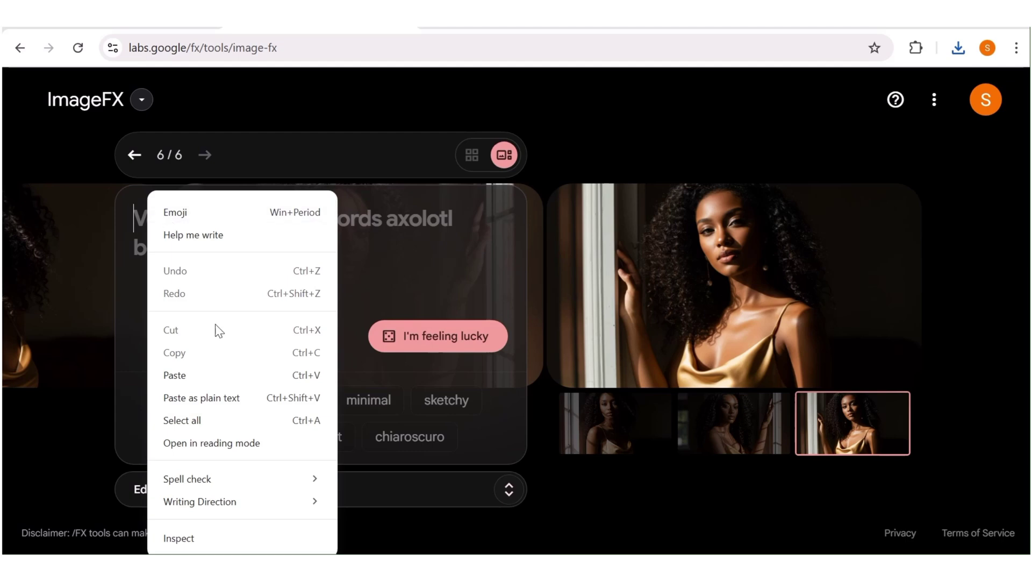
Generate images of the boy with a glowing orb on a floating island and view the second
{"action": "left_click", "coordinate": [198, 377]}
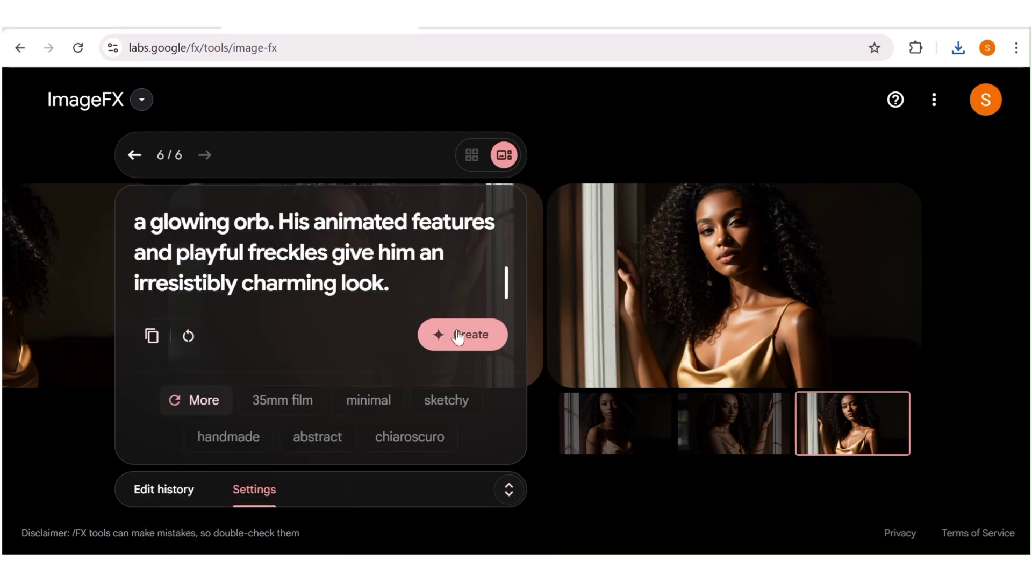
{"action": "scroll", "coordinate": [357, 253], "scroll_direction": "up", "scroll_amount": 5}
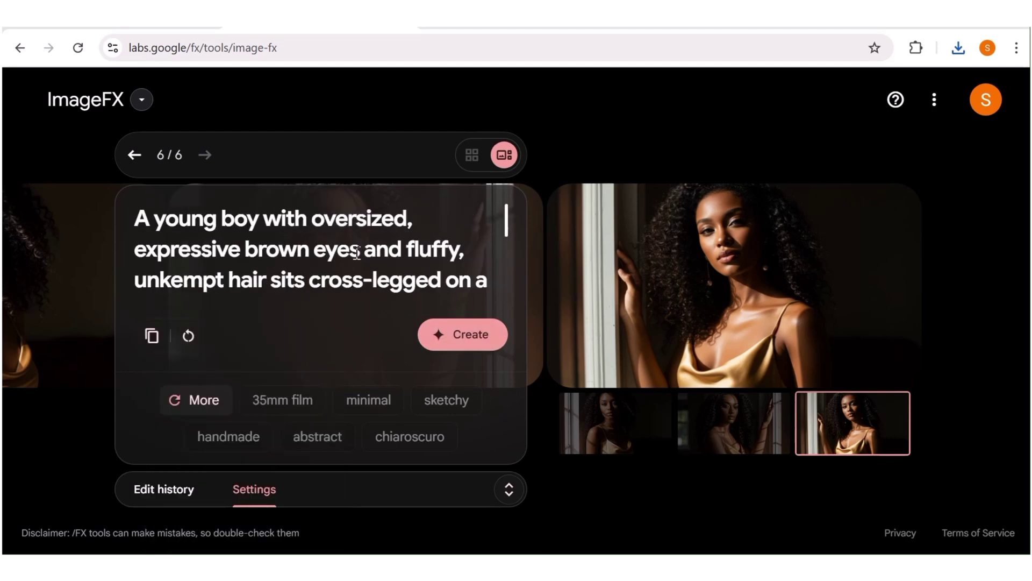
{"action": "left_click", "coordinate": [468, 338]}
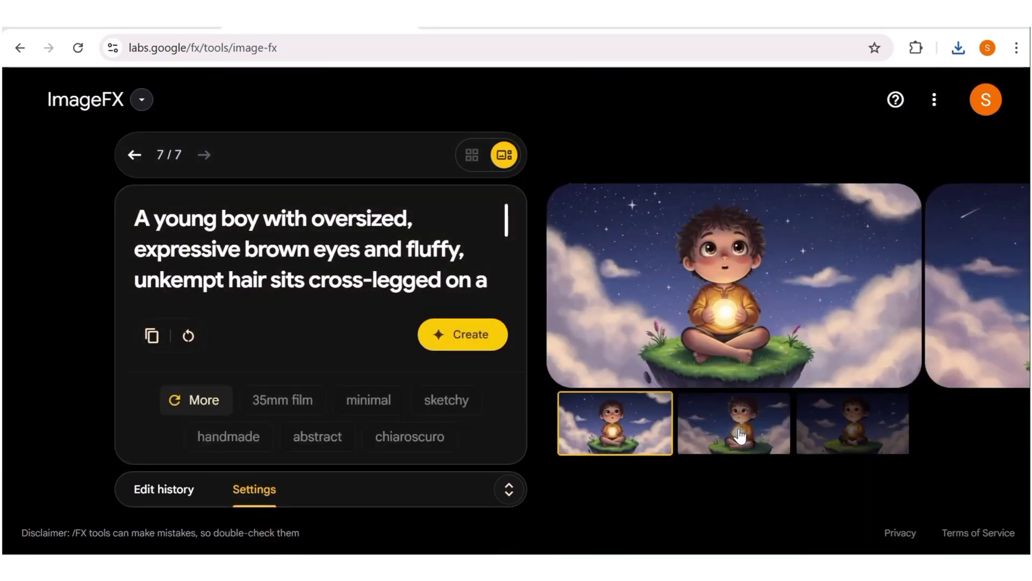
{"action": "left_click", "coordinate": [740, 436]}
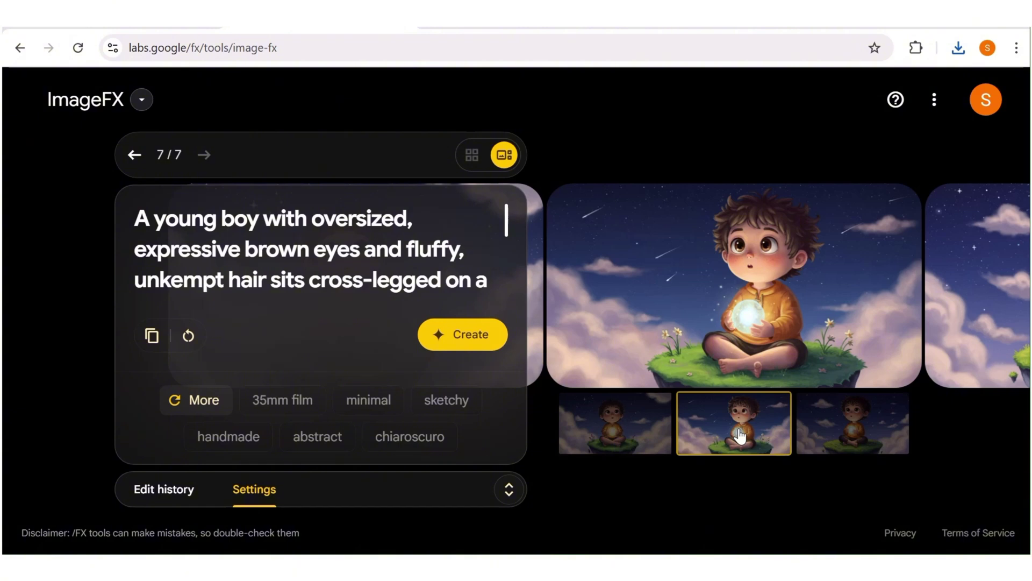
Swap in the round-glasses backpack girl prompt, generate, and download the third image
{"action": "left_click", "coordinate": [189, 336]}
{"action": "right_click", "coordinate": [137, 200]}
{"action": "left_click", "coordinate": [175, 373]}
{"action": "key", "text": "ctrl+v"}
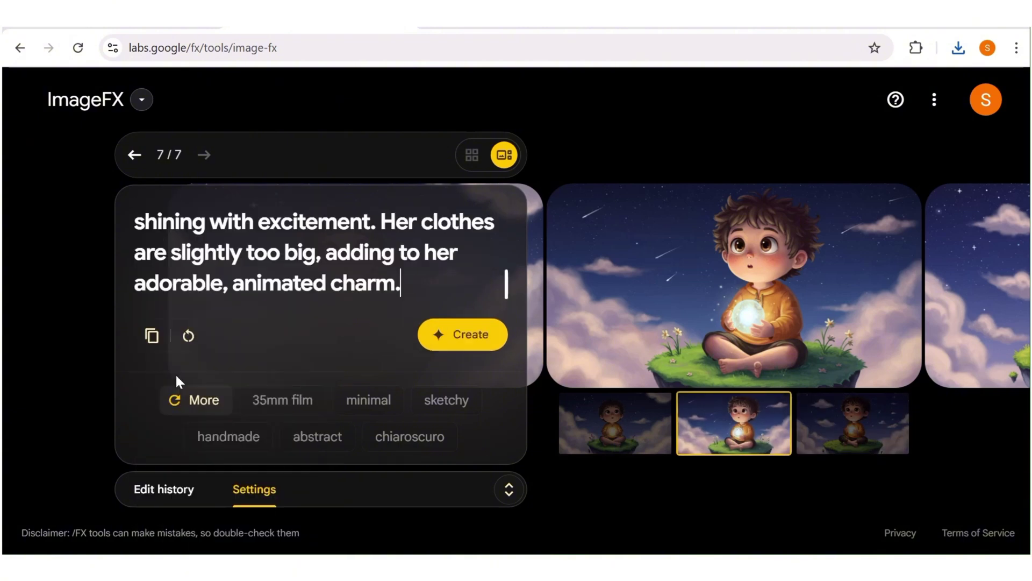
{"action": "left_click", "coordinate": [485, 336]}
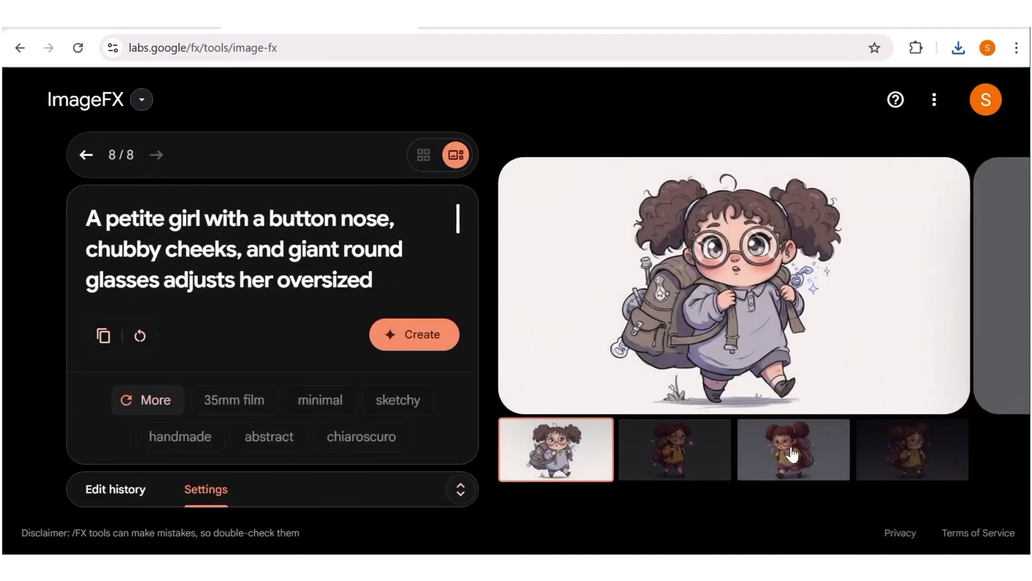
{"action": "left_click", "coordinate": [792, 454]}
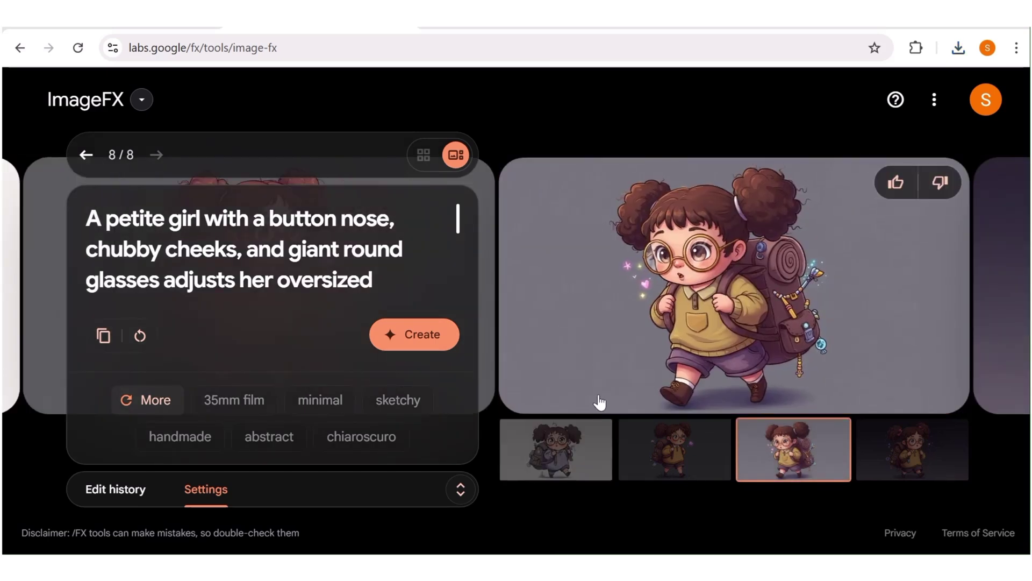
{"action": "left_click", "coordinate": [597, 387]}
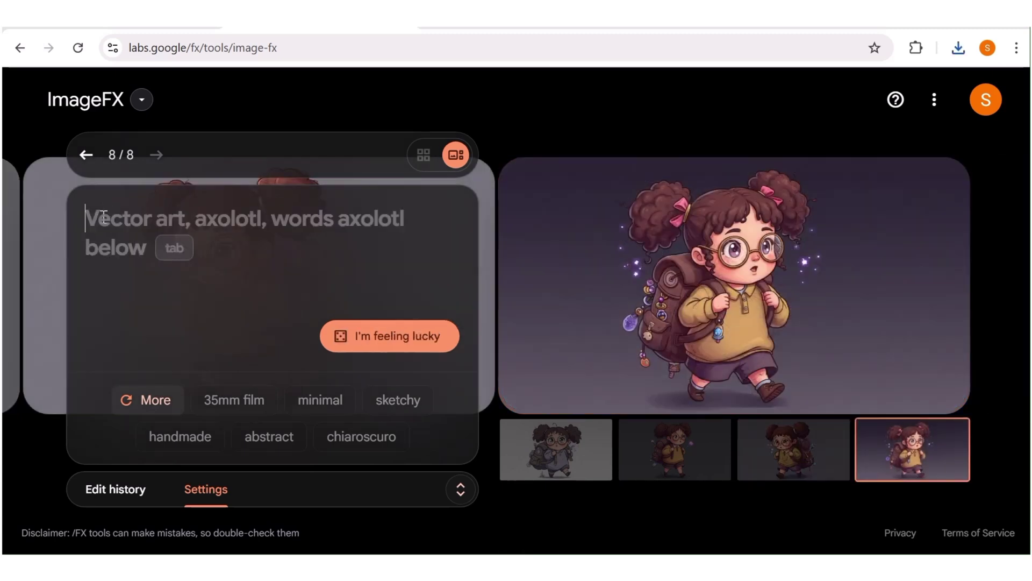
Generate images of the crowned king on a carved stone throne, then open Wan's AI Images creator
{"action": "right_click", "coordinate": [103, 217]}
{"action": "left_click", "coordinate": [134, 371]}
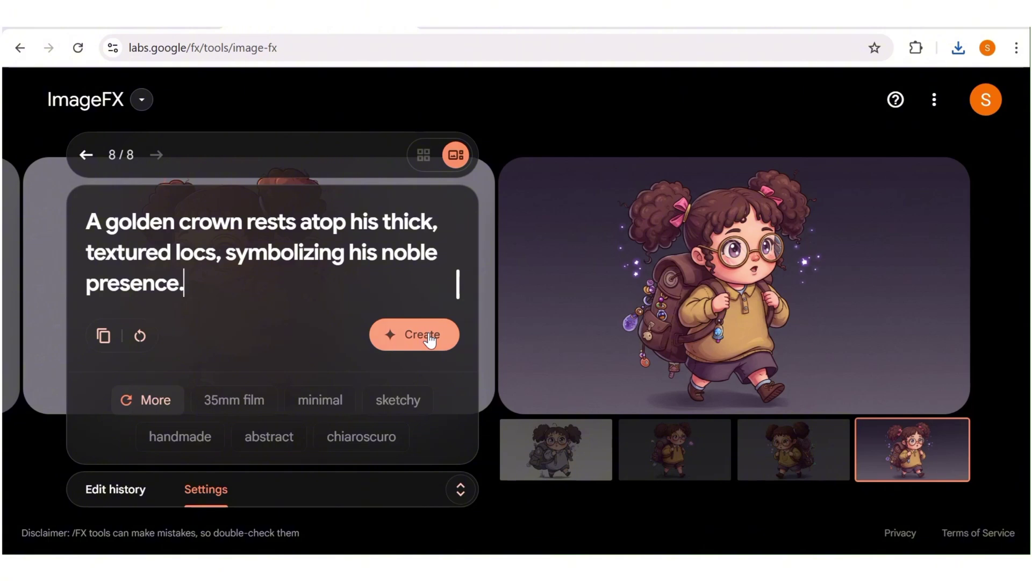
{"action": "scroll", "coordinate": [273, 257], "scroll_direction": "up", "scroll_amount": 3}
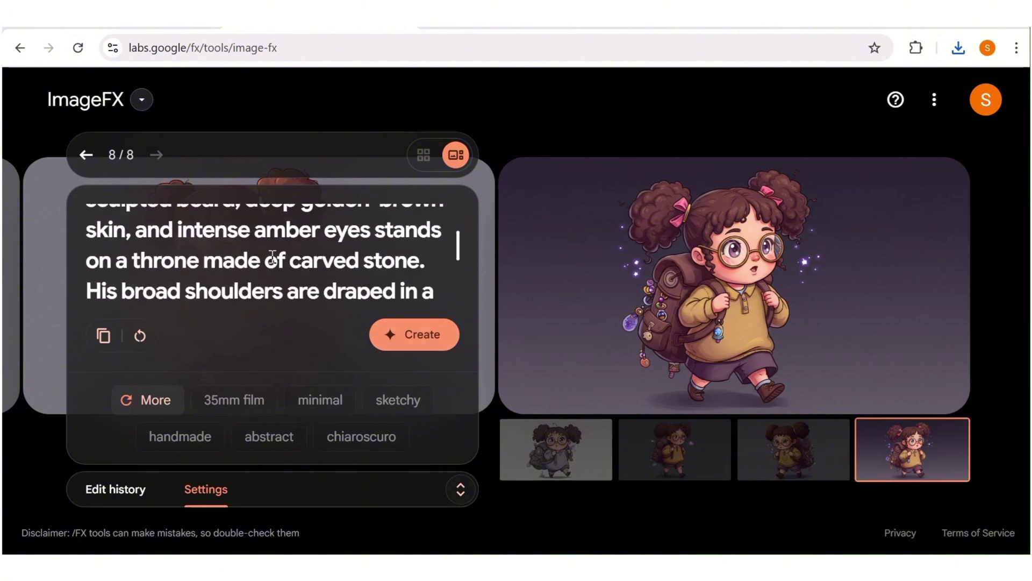
{"action": "left_click", "coordinate": [418, 333]}
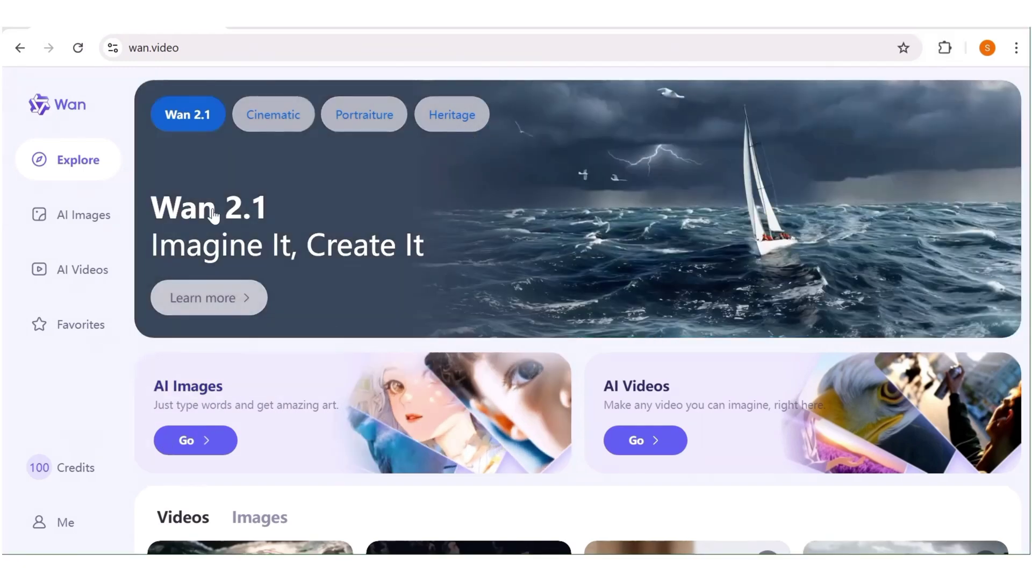
{"action": "left_click", "coordinate": [85, 218]}
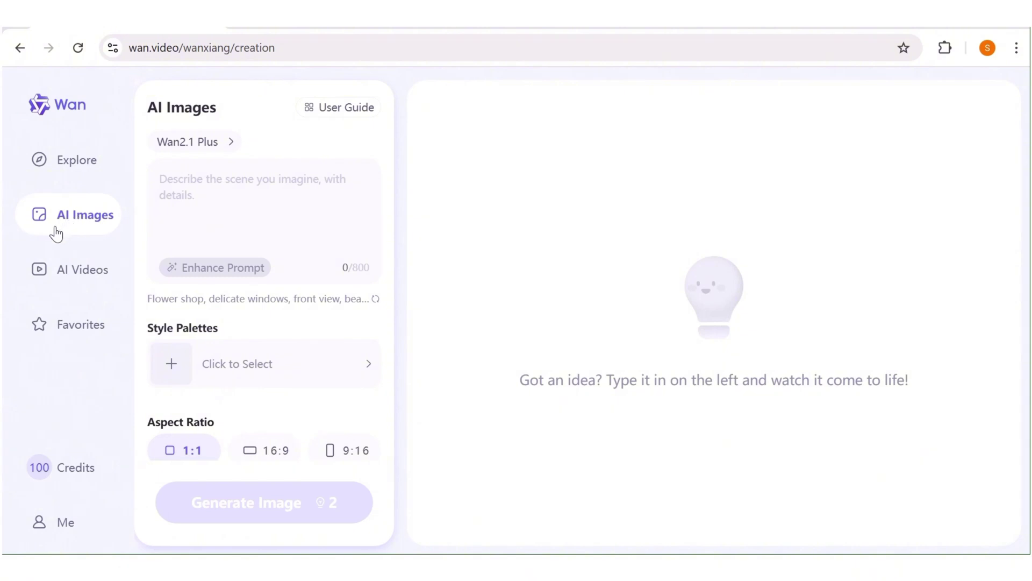
Paste the earth-toned-robed desert traveler prompt into Wan, keeping Wan2.1 Plus and no style palette
{"action": "left_click", "coordinate": [184, 184]}
{"action": "right_click", "coordinate": [184, 185]}
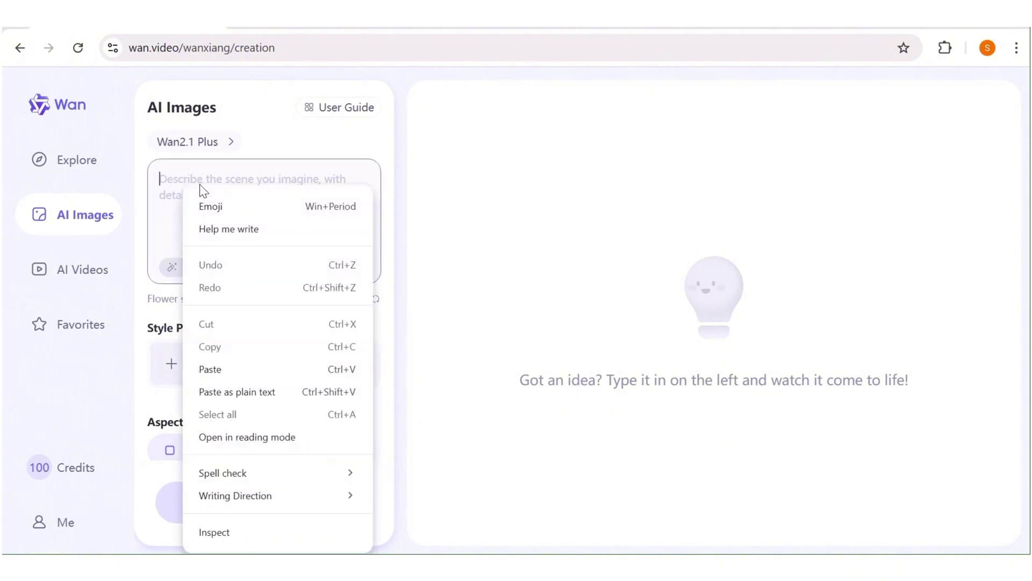
{"action": "left_click", "coordinate": [211, 369]}
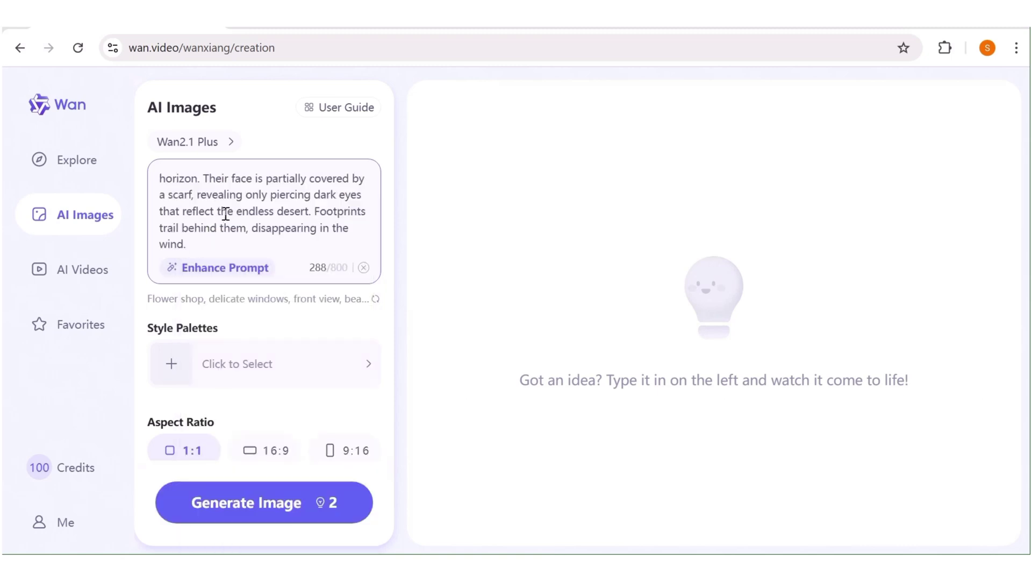
{"action": "scroll", "coordinate": [235, 223], "scroll_direction": "up", "scroll_amount": 2}
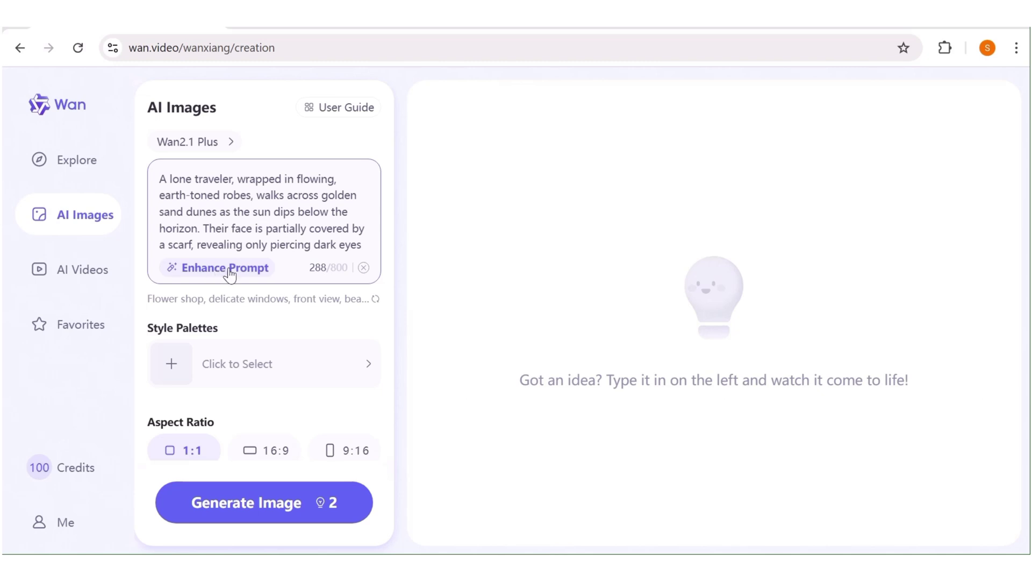
{"action": "left_click", "coordinate": [213, 144]}
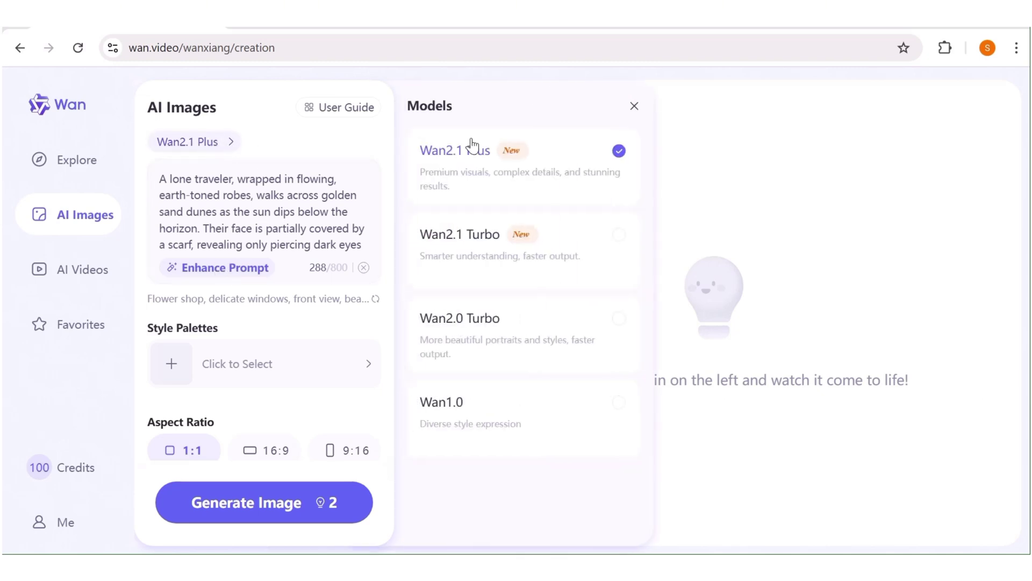
{"action": "left_click", "coordinate": [526, 188]}
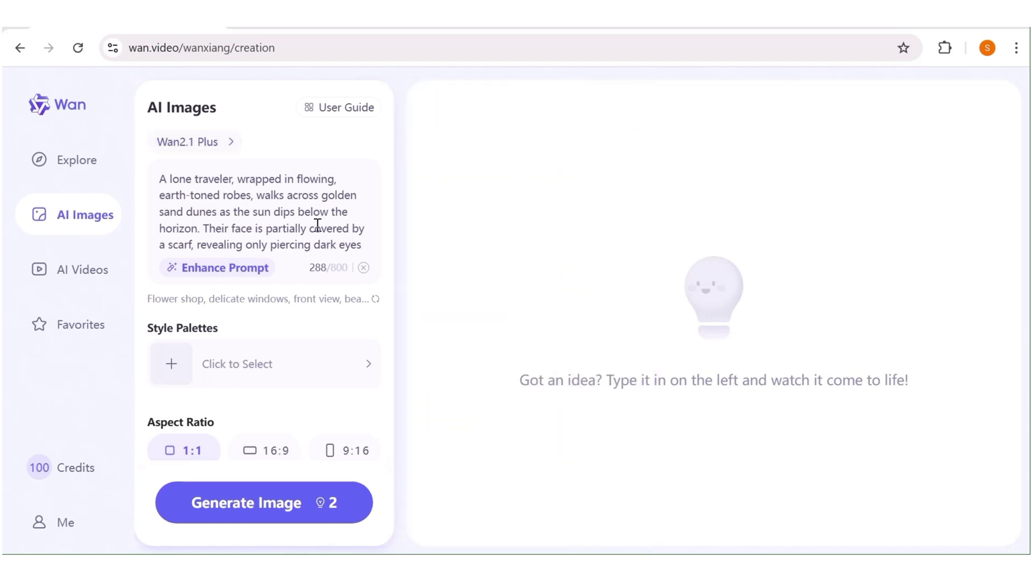
{"action": "scroll", "coordinate": [318, 225], "scroll_direction": "down", "scroll_amount": 1}
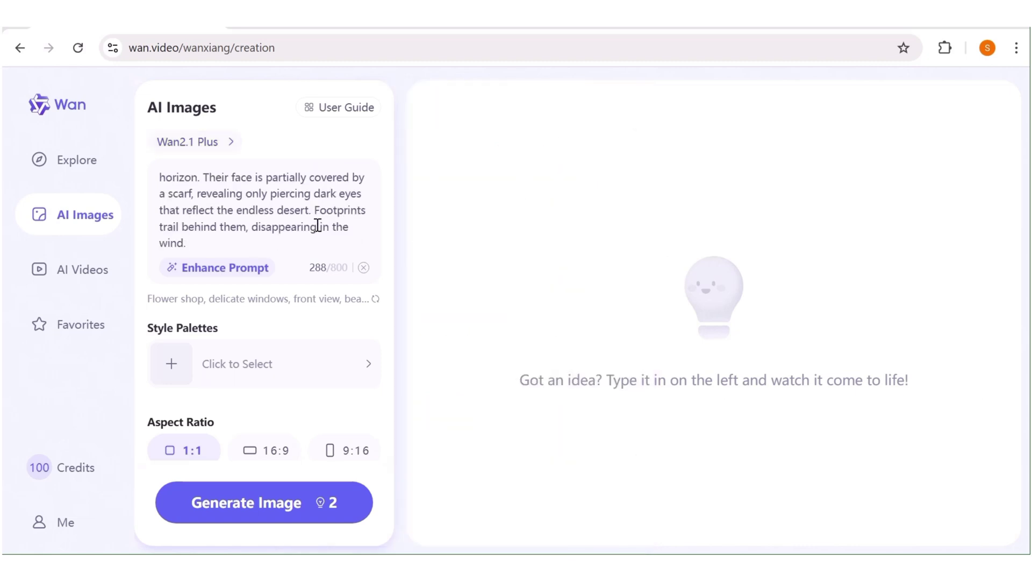
{"action": "left_click", "coordinate": [172, 365]}
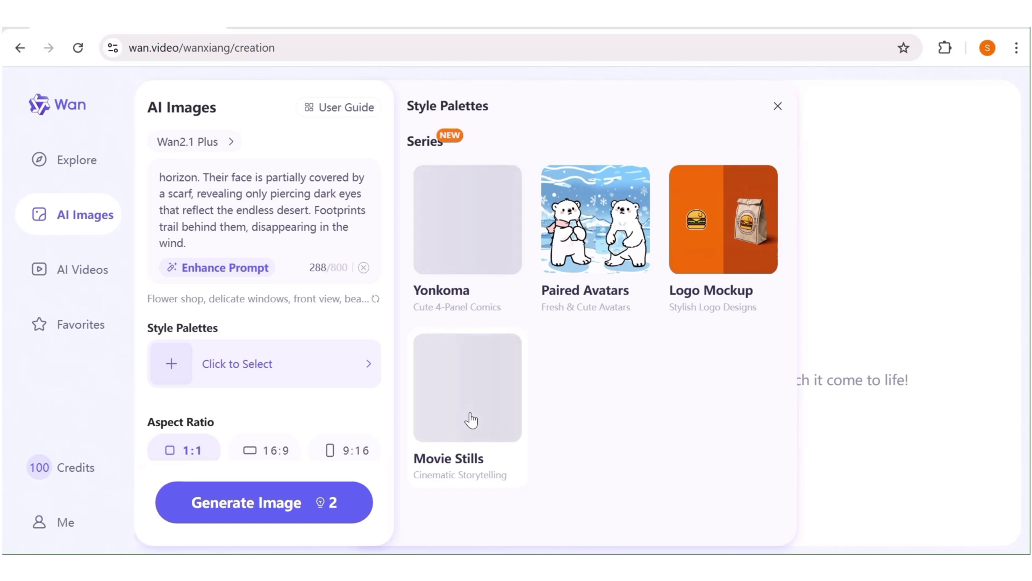
{"action": "left_click", "coordinate": [276, 374]}
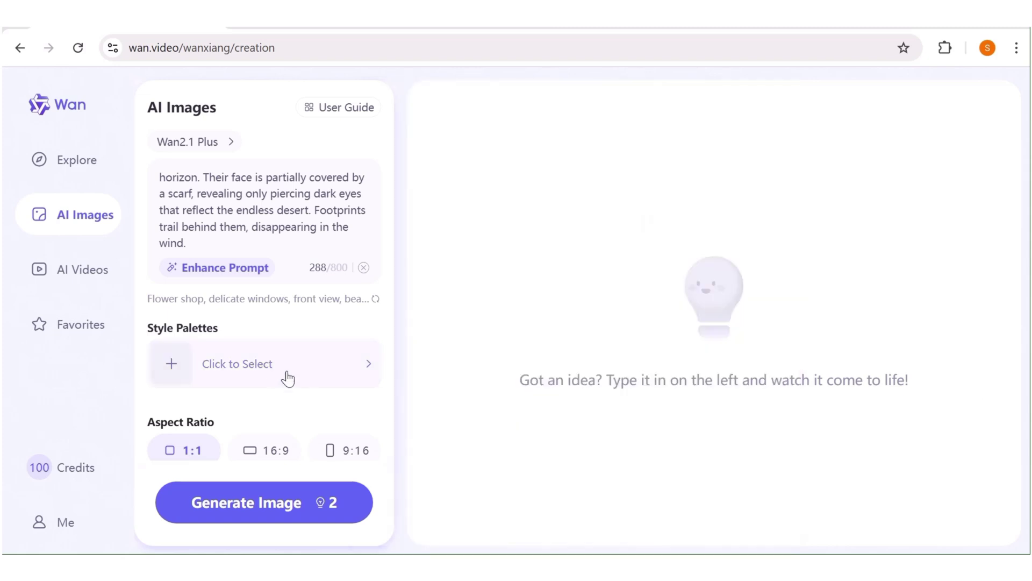
{"action": "scroll", "coordinate": [265, 346], "scroll_direction": "down", "scroll_amount": 3}
Generate the desert traveler images at 16:9 with Inspiration Mode off
{"action": "left_click", "coordinate": [277, 330]}
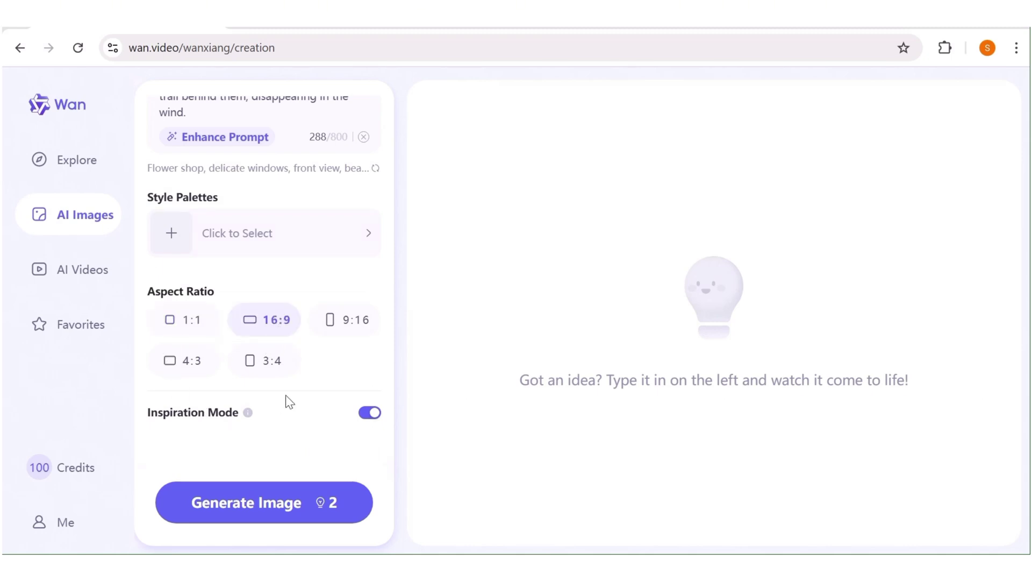
{"action": "left_click", "coordinate": [375, 416]}
{"action": "left_click", "coordinate": [266, 511]}
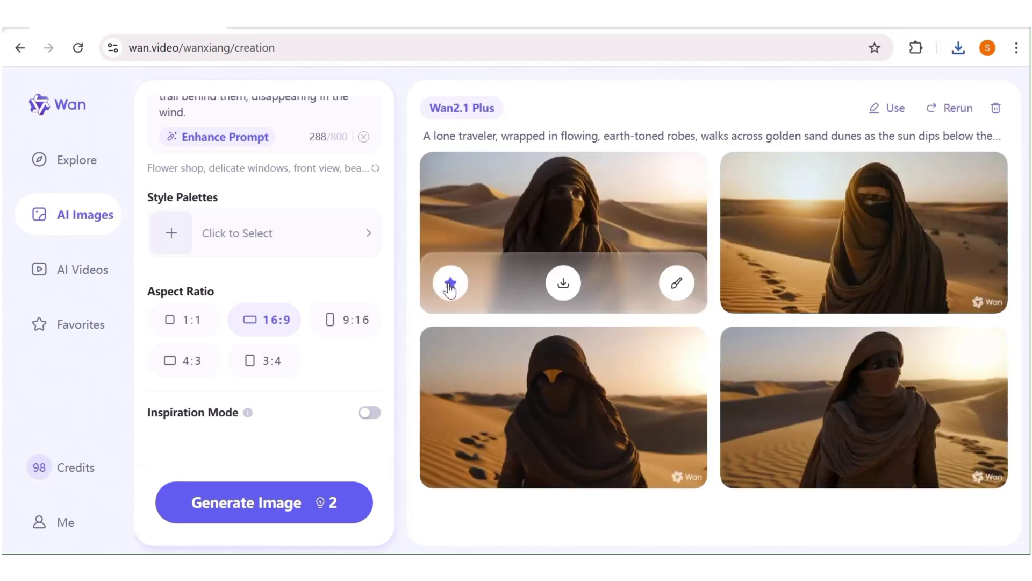
Download the first desert traveler image without the watermark as a PNG
{"action": "left_click", "coordinate": [566, 285]}
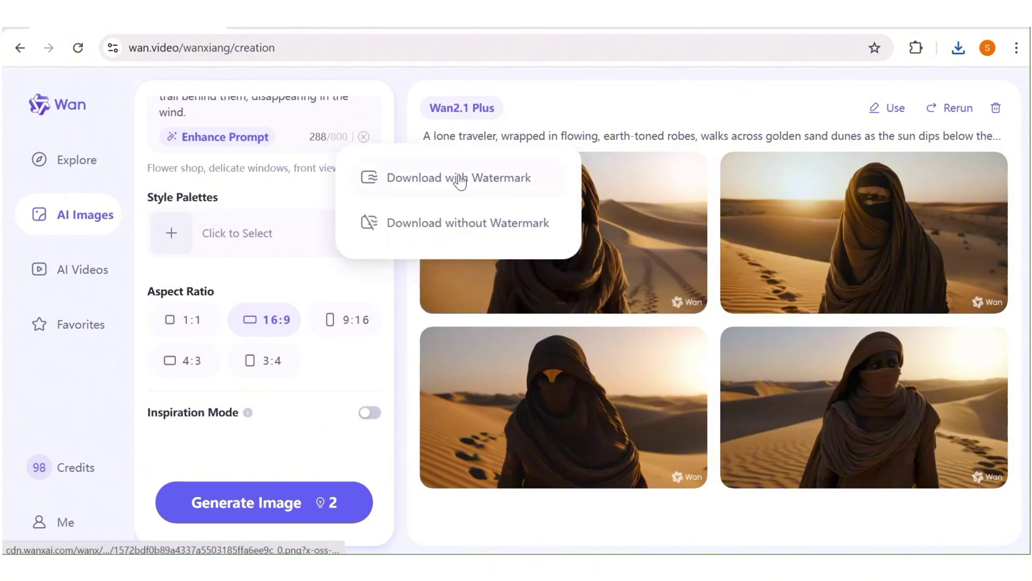
{"action": "left_click", "coordinate": [499, 223]}
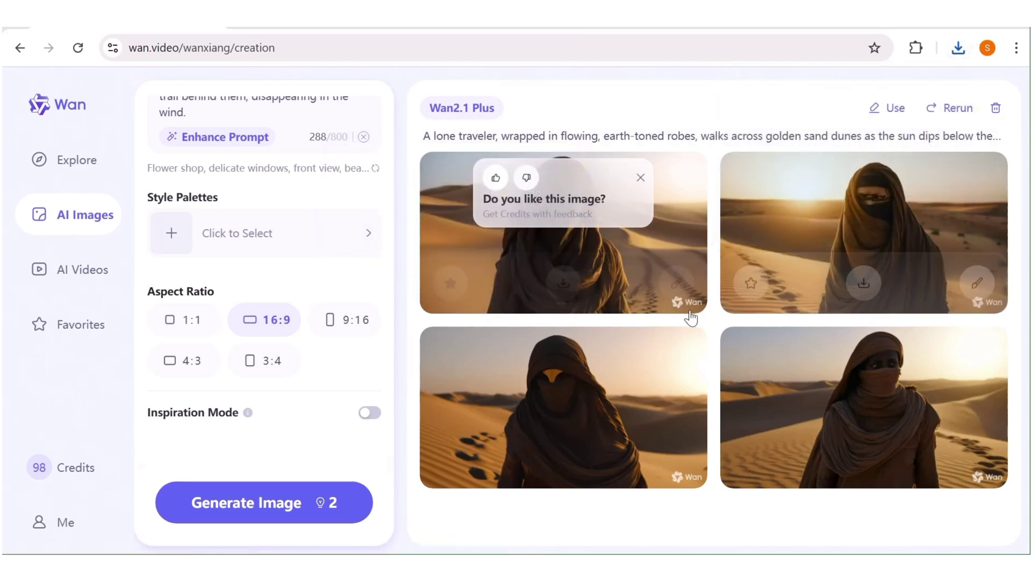
{"action": "mouse_move", "coordinate": [679, 293]}
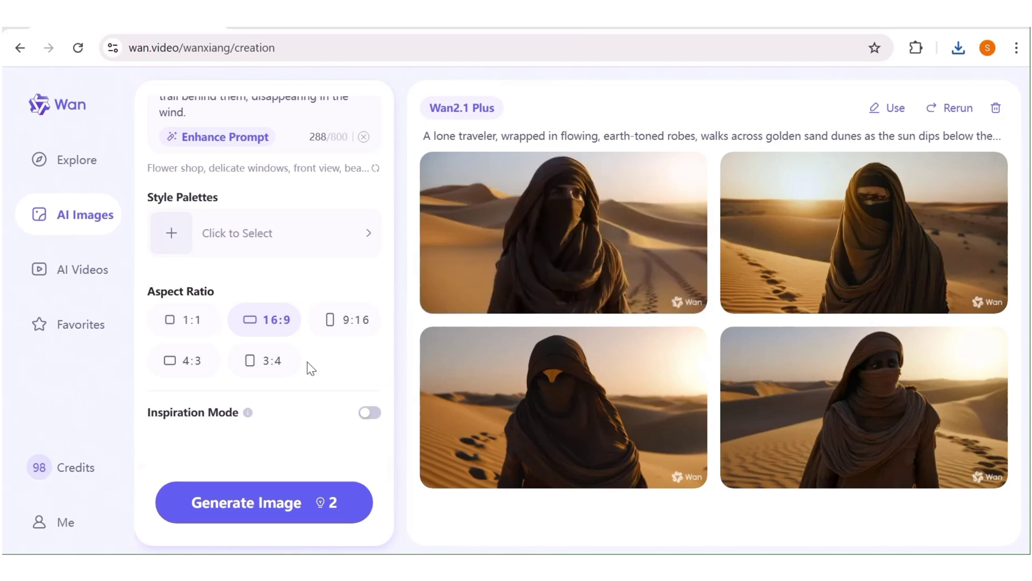
{"action": "scroll", "coordinate": [307, 362], "scroll_direction": "up", "scroll_amount": 3}
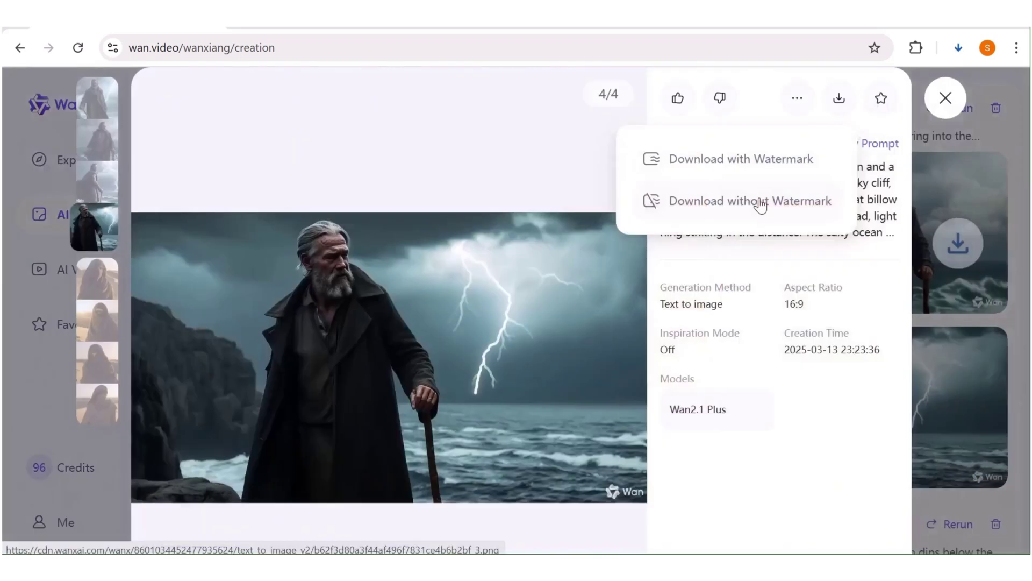
Download the fourth fisherman image, close its enlarged view, and go to AI Videos
{"action": "left_click", "coordinate": [760, 203]}
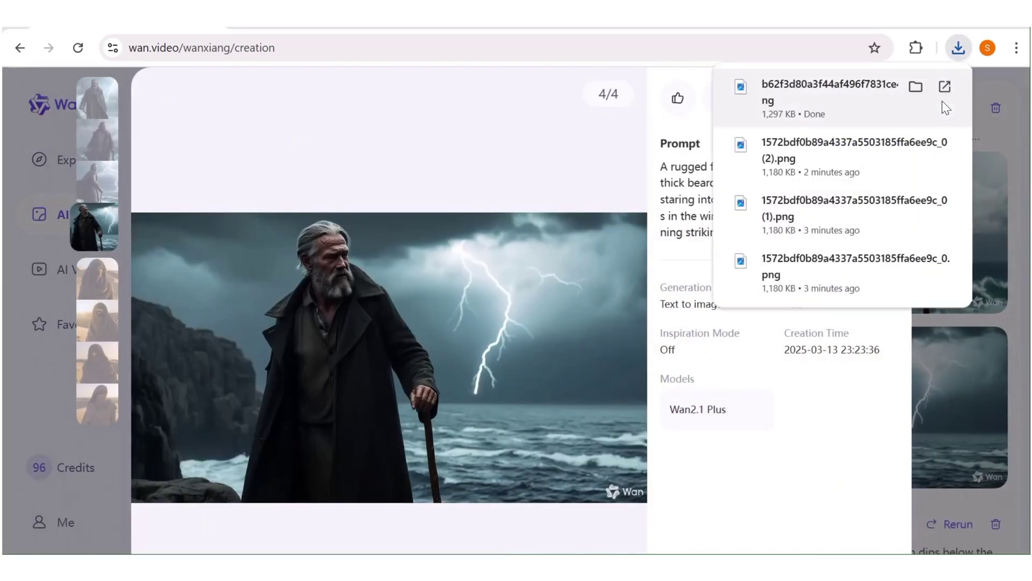
{"action": "left_click", "coordinate": [945, 98]}
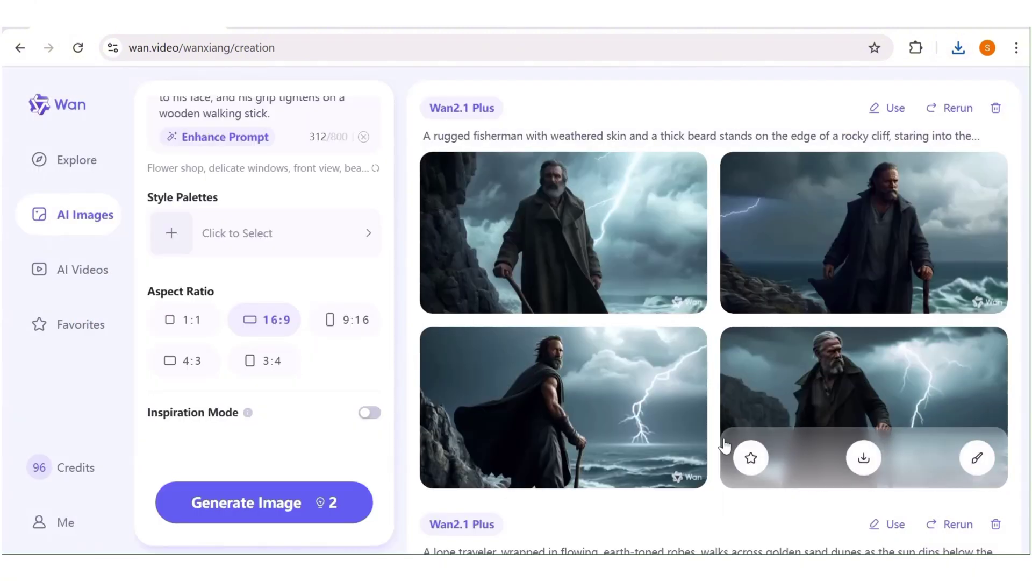
{"action": "scroll", "coordinate": [231, 261], "scroll_direction": "up", "scroll_amount": 3}
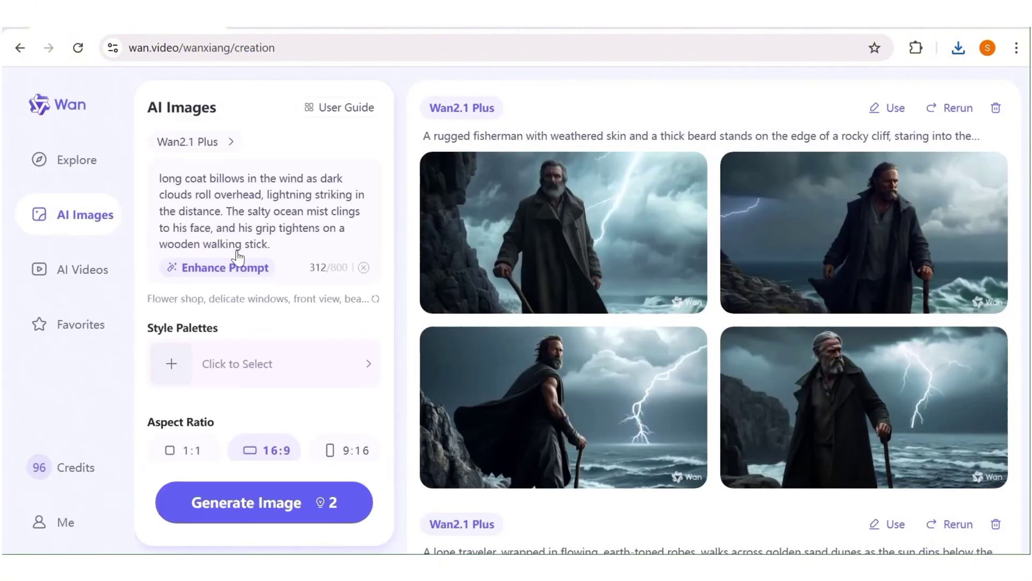
{"action": "left_click", "coordinate": [70, 275]}
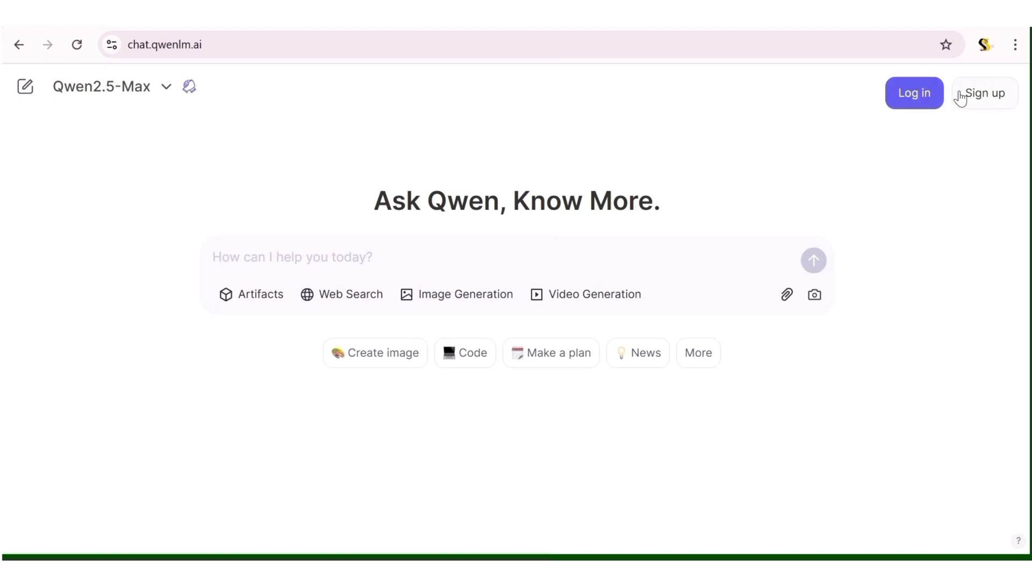
Sign up to Qwen Chat, browse the expanded model list, and keep Qwen2.5-Plus selected
{"action": "left_click", "coordinate": [982, 98]}
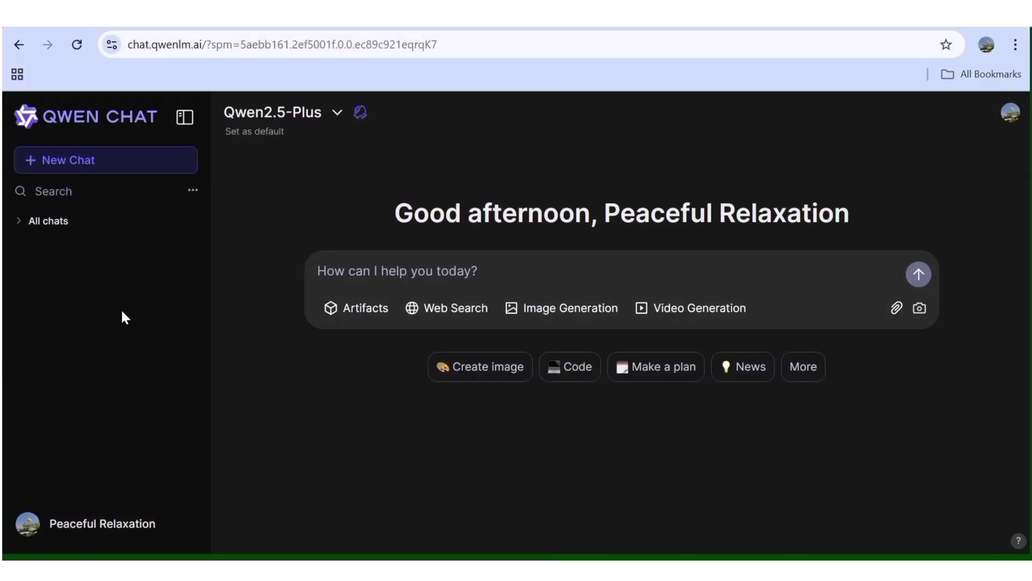
{"action": "left_click", "coordinate": [322, 121]}
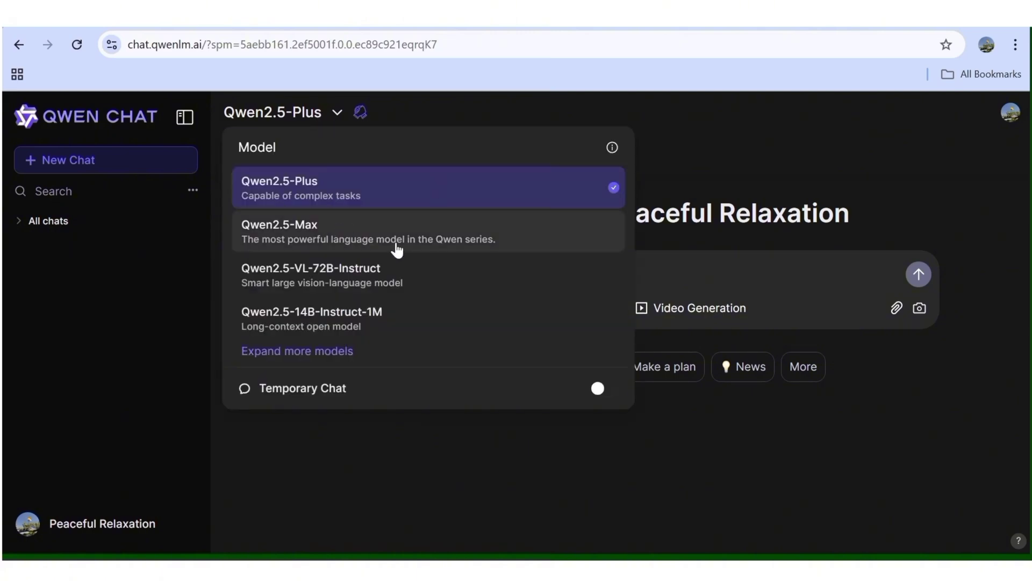
{"action": "left_click", "coordinate": [299, 352]}
{"action": "scroll", "coordinate": [409, 290], "scroll_direction": "down", "scroll_amount": 3}
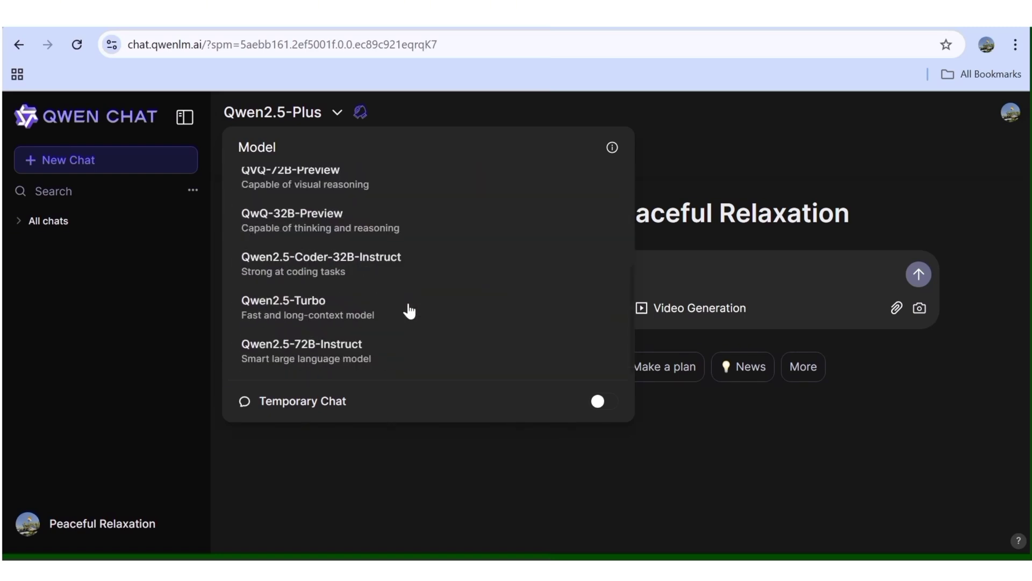
{"action": "scroll", "coordinate": [408, 308], "scroll_direction": "up", "scroll_amount": 3}
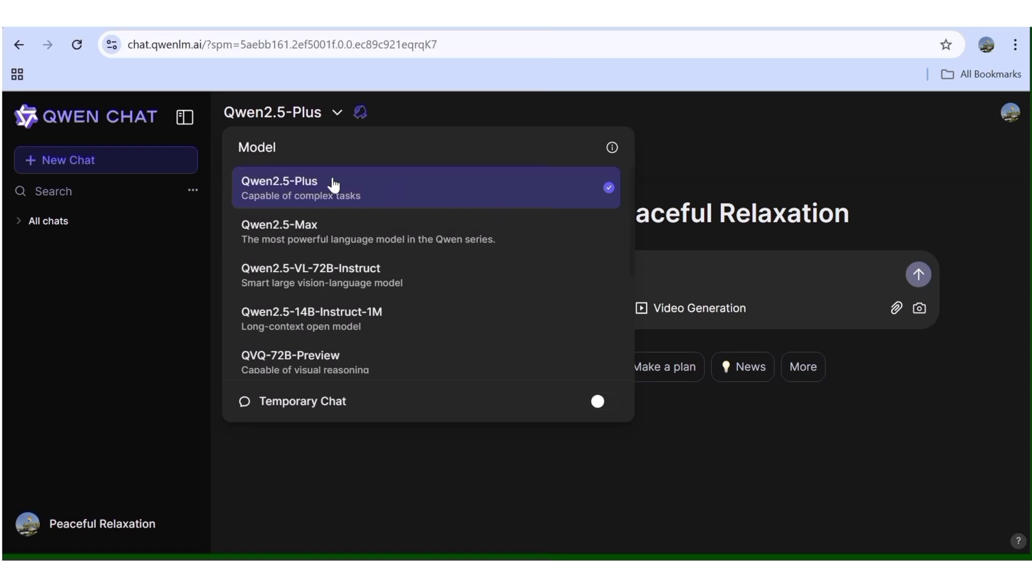
{"action": "left_click", "coordinate": [423, 204]}
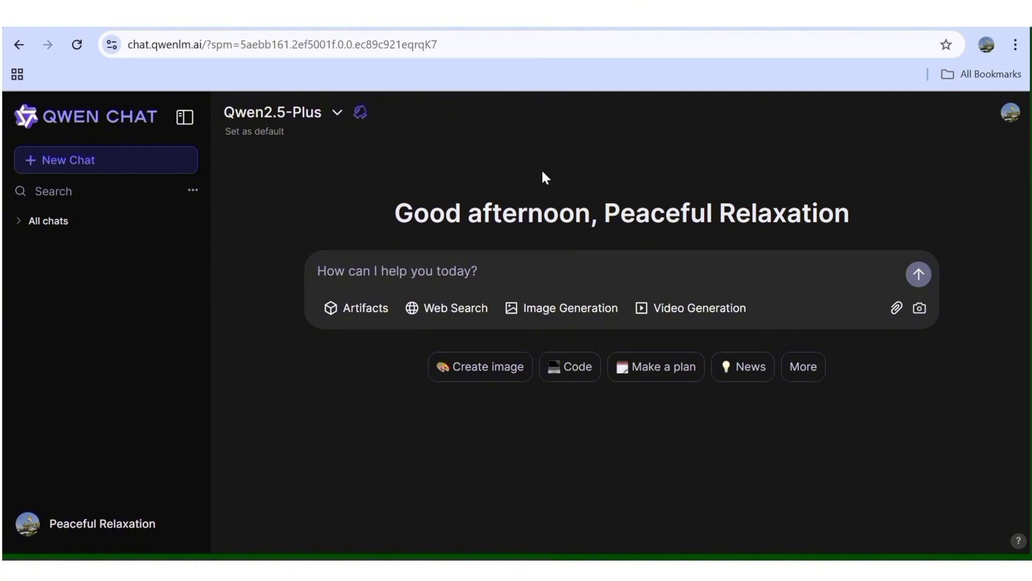
Turn on Image Generation mode and set the aspect ratio to 16:9
{"action": "left_click", "coordinate": [565, 319]}
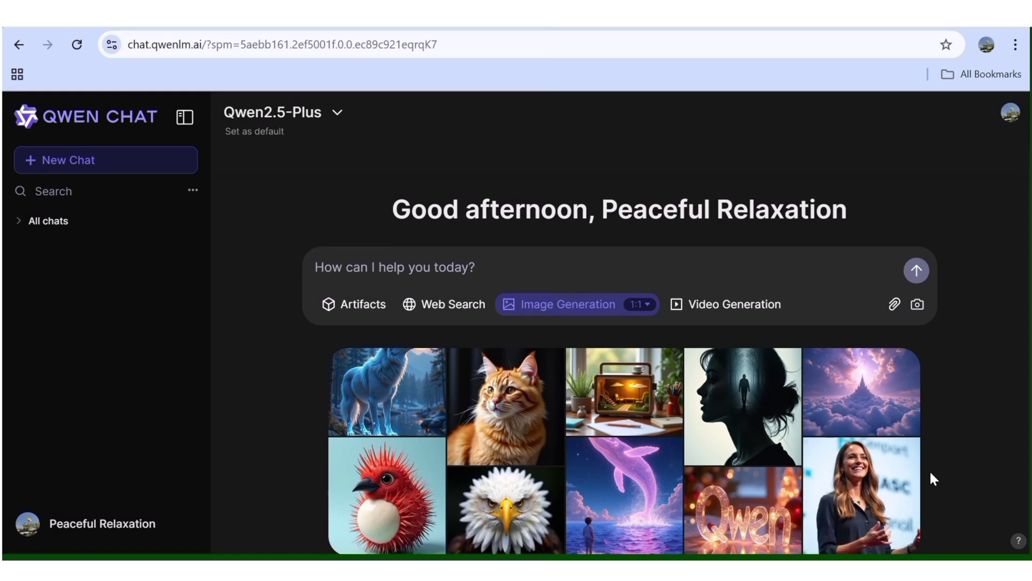
{"action": "mouse_move", "coordinate": [802, 509]}
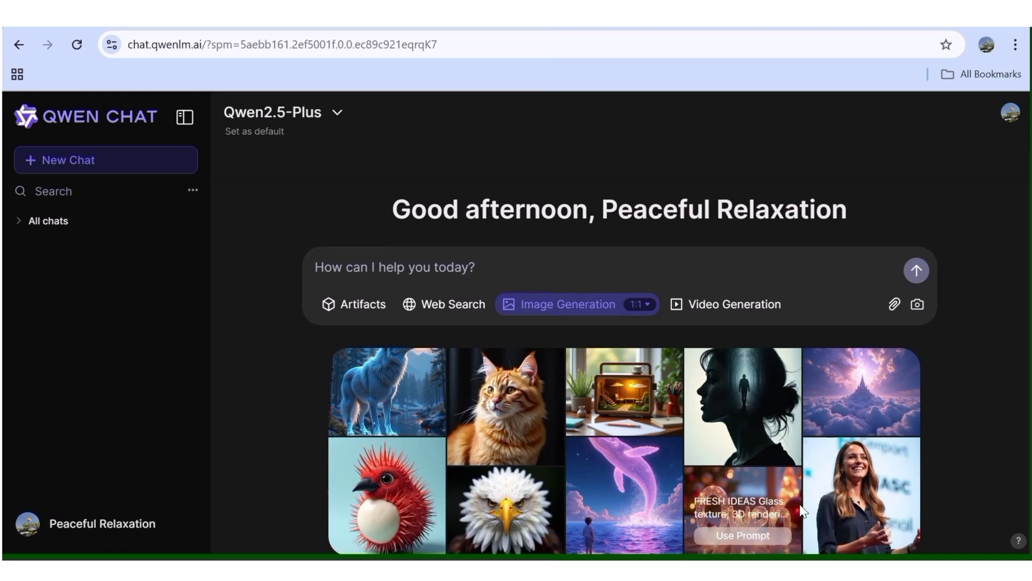
{"action": "mouse_move", "coordinate": [834, 478]}
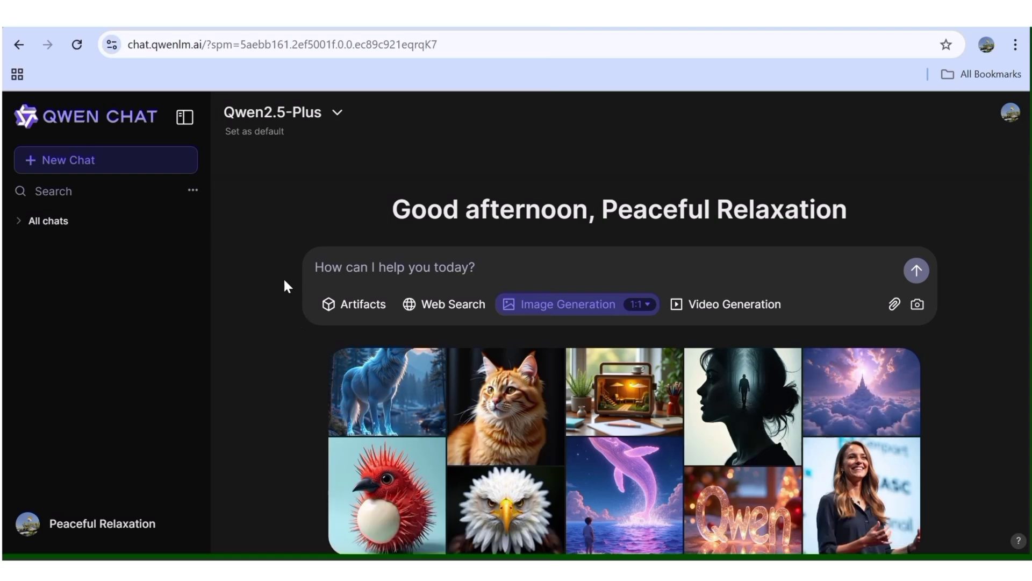
{"action": "left_click", "coordinate": [646, 307]}
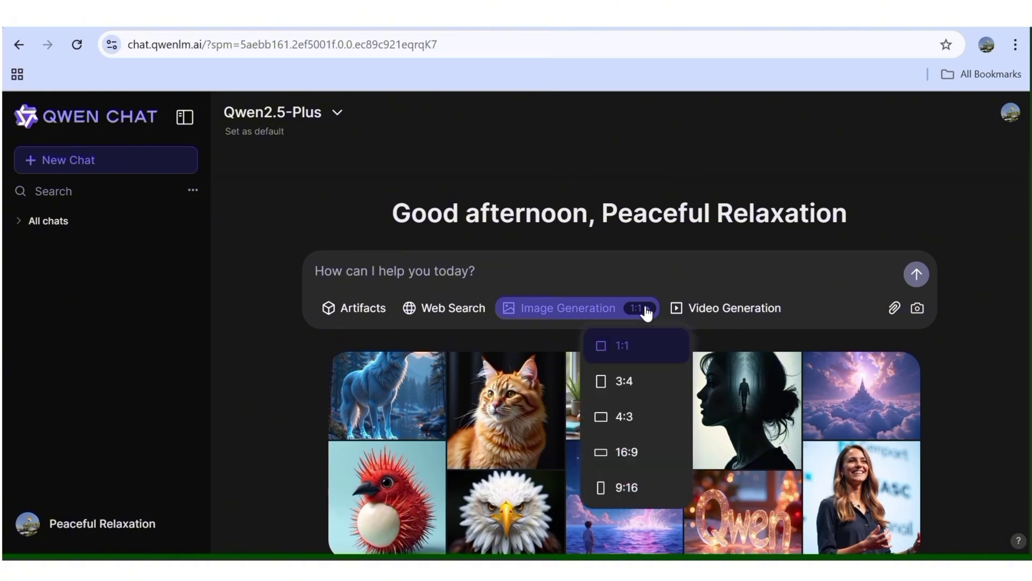
{"action": "left_click", "coordinate": [622, 453]}
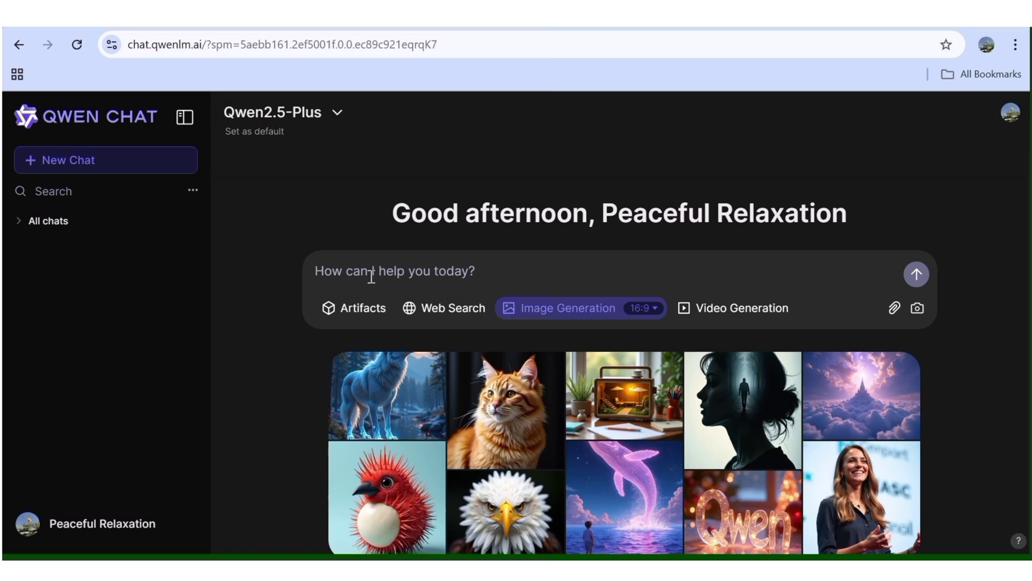
Generate 'a 3D Pixar Style image of a 3 year old girl reading a book under a tree' and preview it
{"action": "type", "text": "a 3D Pixar Style image of a 3 year old girl reading a book under a tree"}
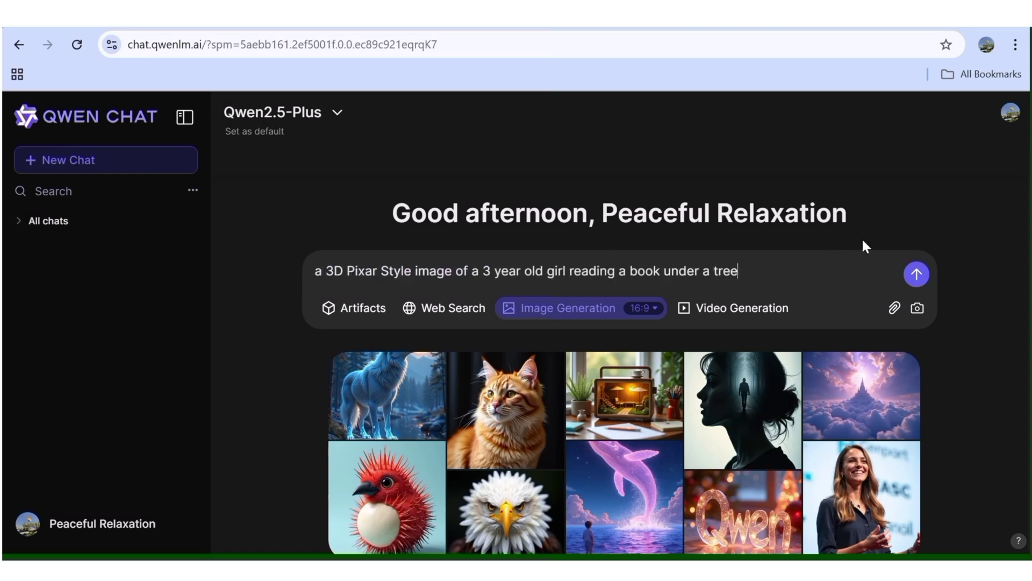
{"action": "left_click", "coordinate": [917, 274]}
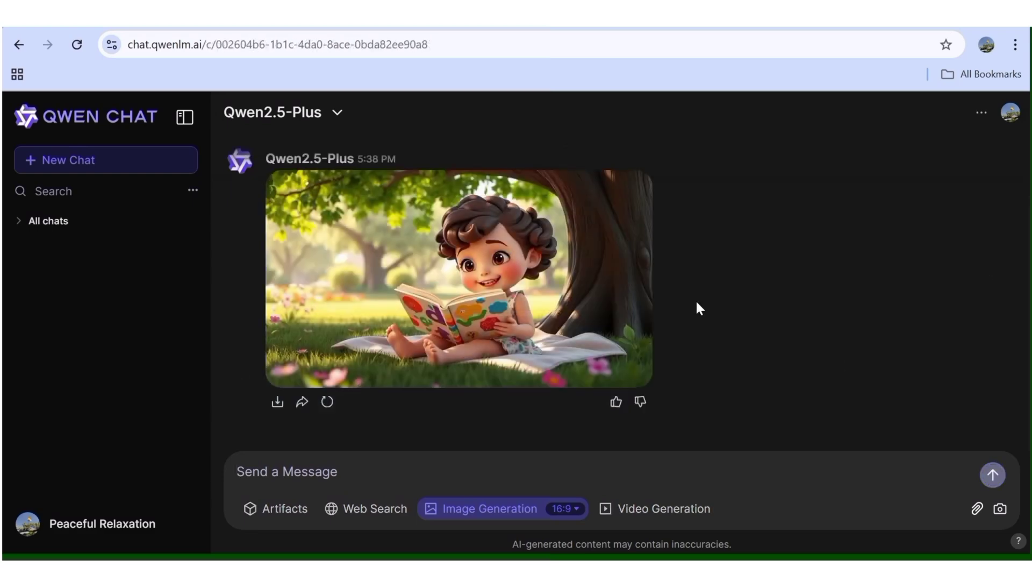
{"action": "left_click", "coordinate": [484, 267]}
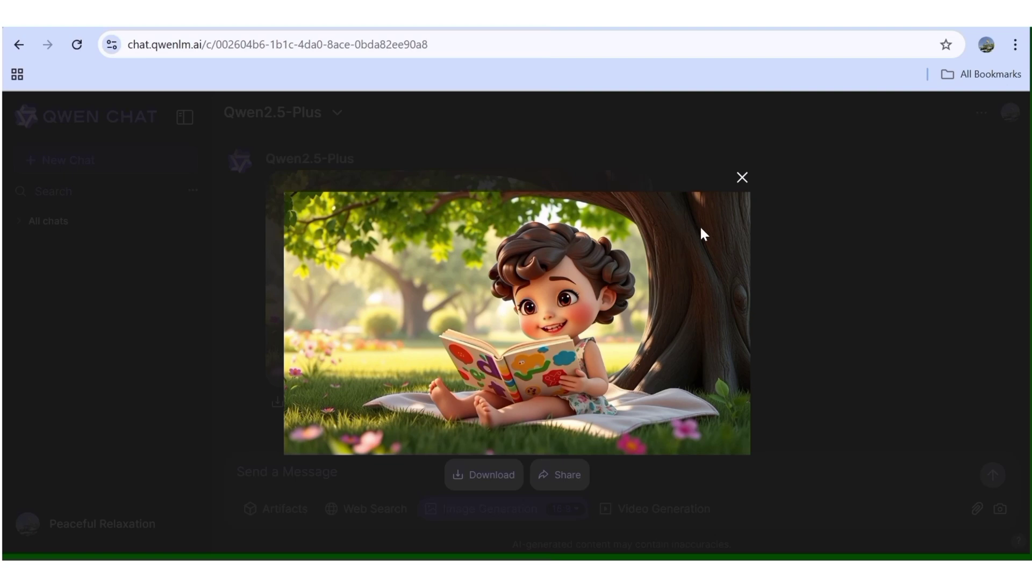
{"action": "left_click", "coordinate": [743, 177]}
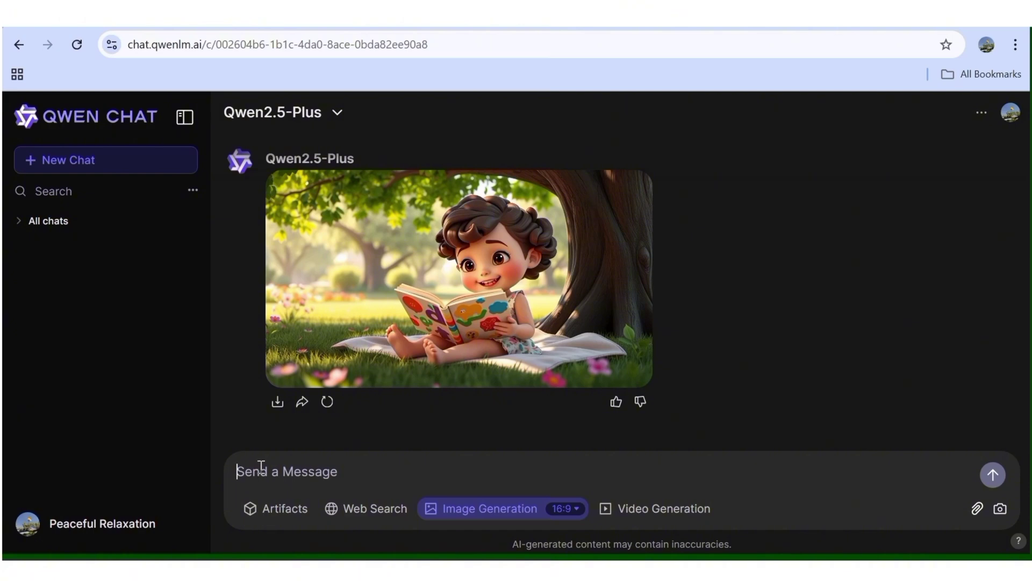
Generate 'an image of a boy running away from a fierce dog' and view it enlarged
{"action": "type", "text": "an image"}
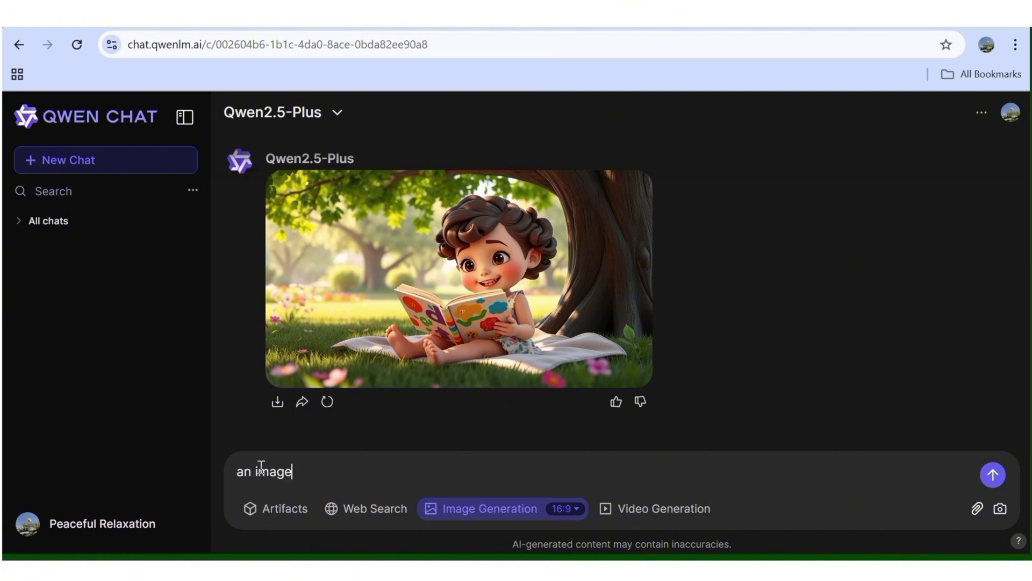
{"action": "type", "text": " of a boy runni"}
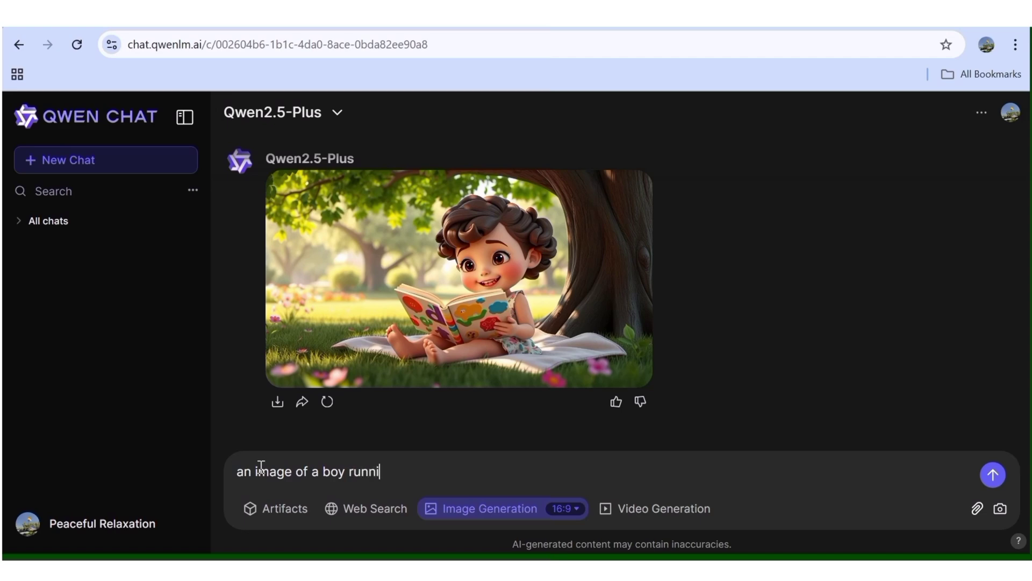
{"action": "type", "text": "ng away from a fi"}
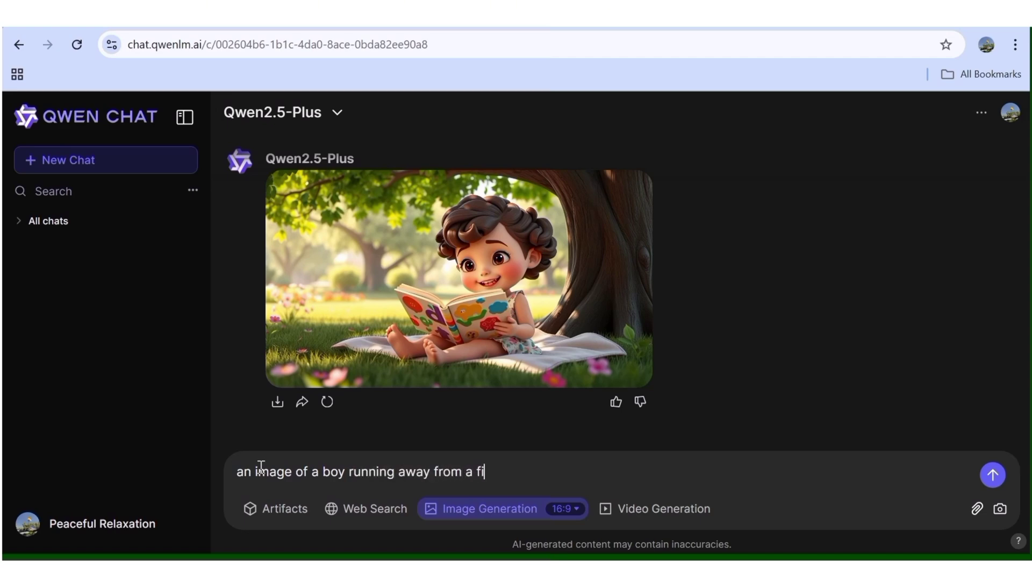
{"action": "type", "text": "erce dog"}
{"action": "key", "text": "Return"}
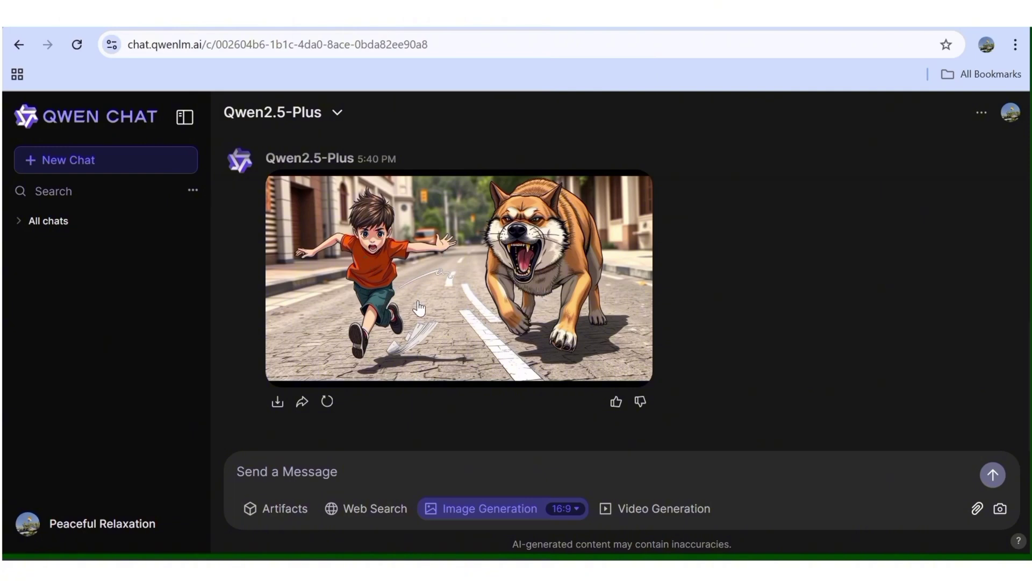
{"action": "left_click", "coordinate": [419, 308]}
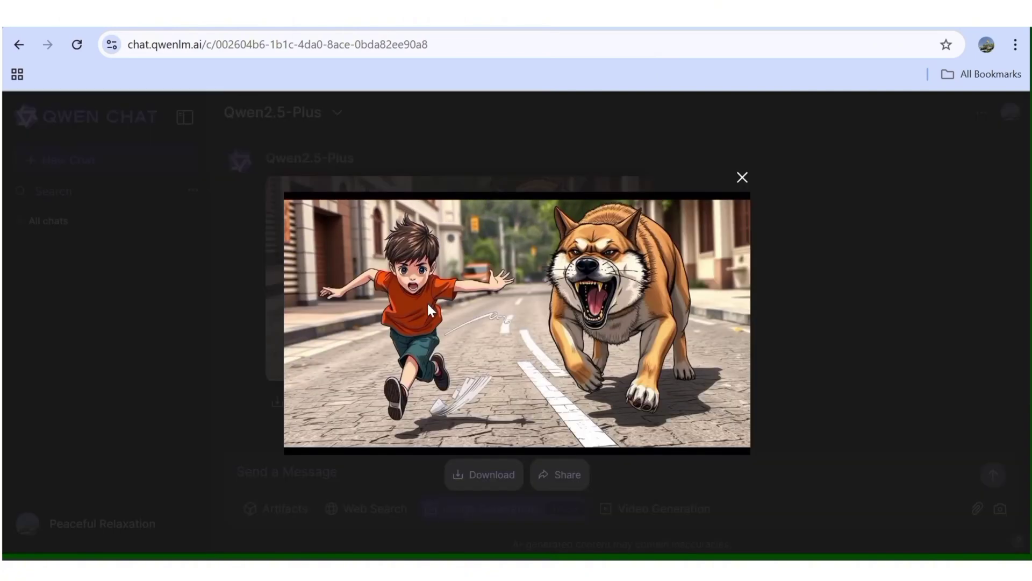